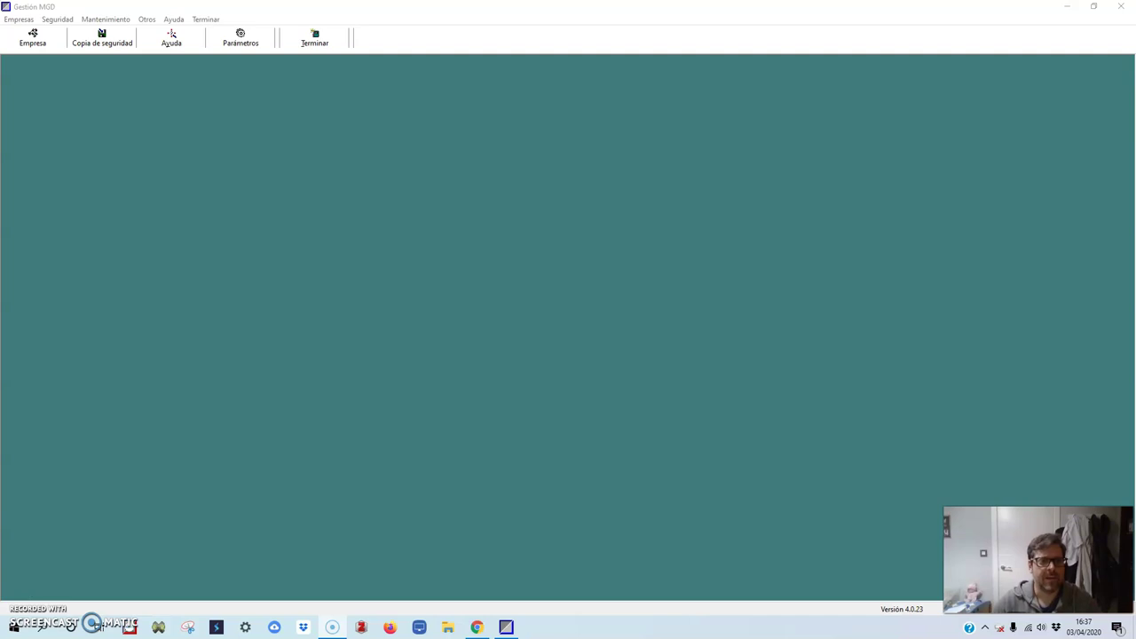
Step: View the list of companies and close it without choosing one
click(34, 37)
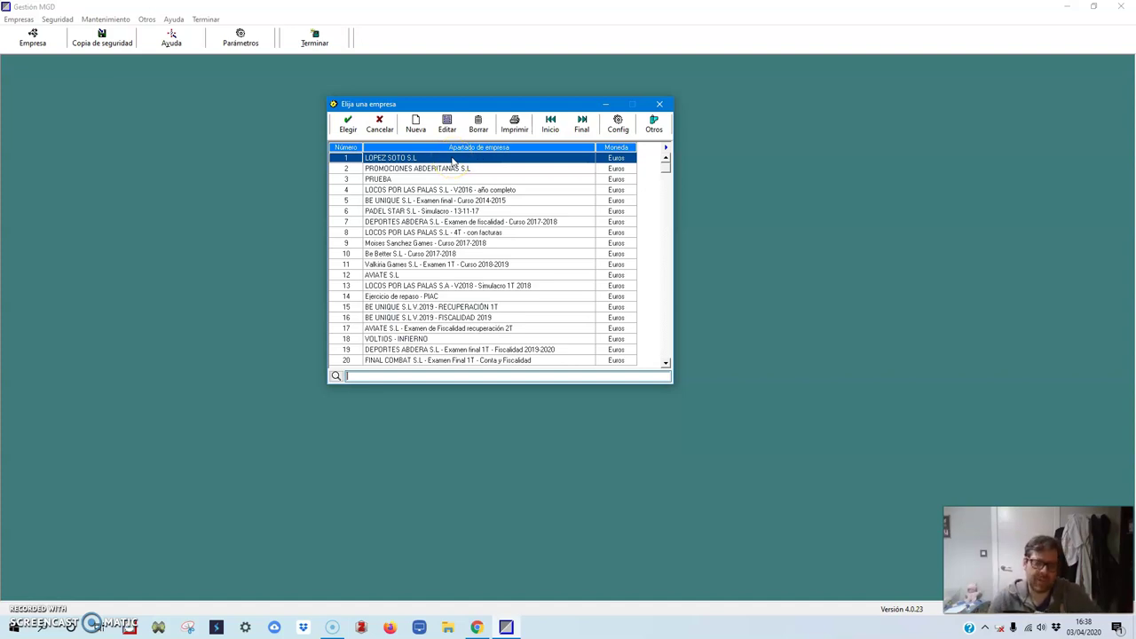
click(380, 127)
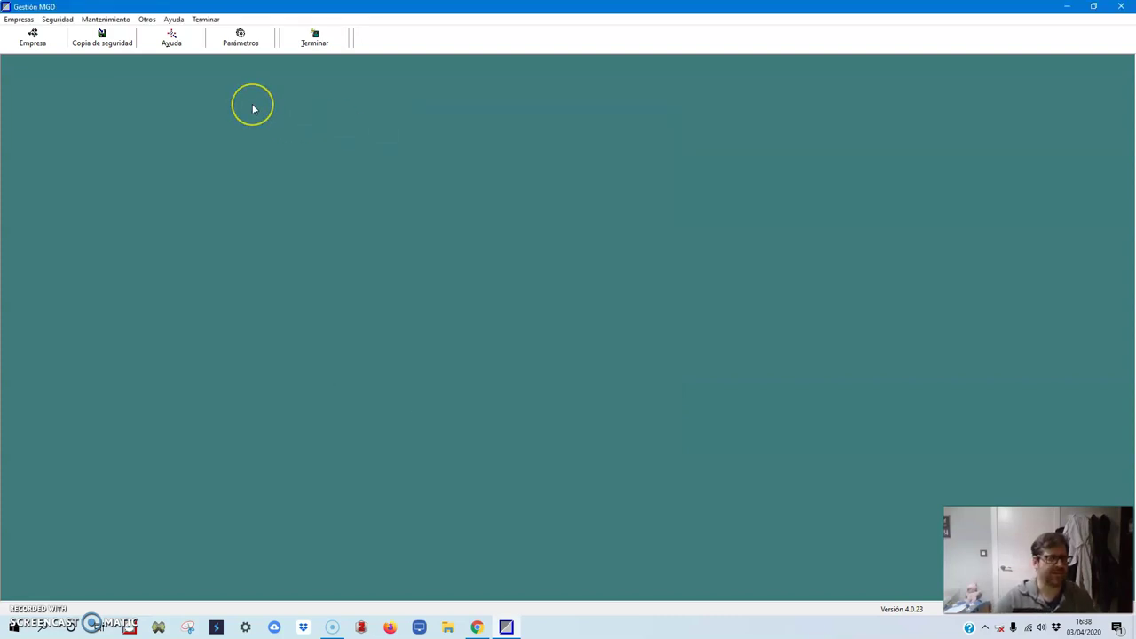
Step: Open the general parameters and review the General and Añadidos settings
click(241, 42)
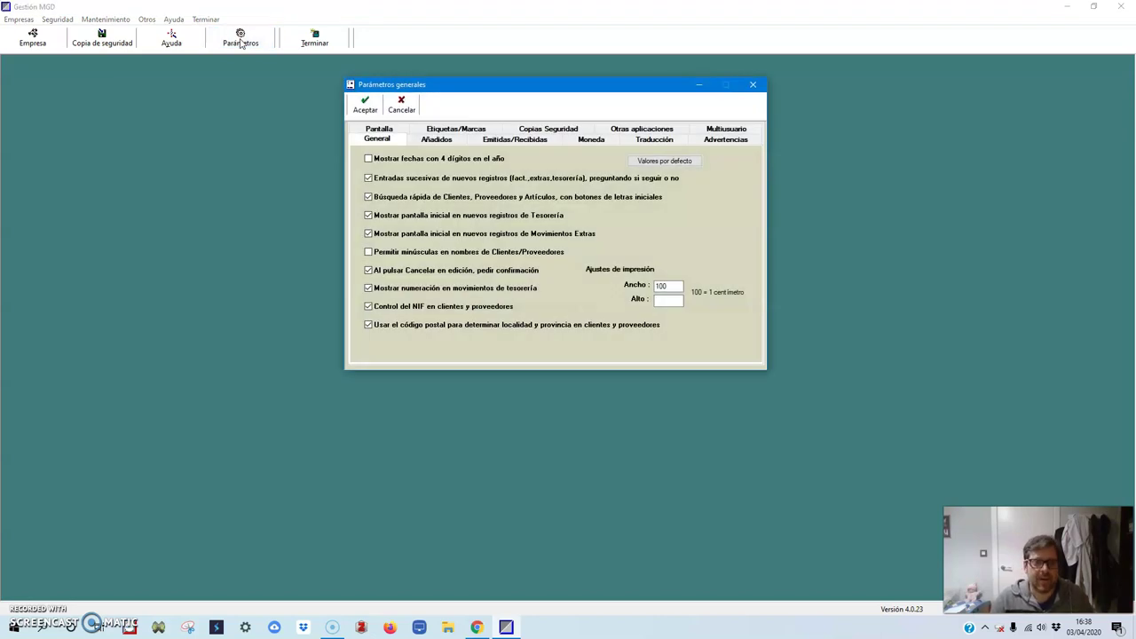
drag(447, 84, 413, 108)
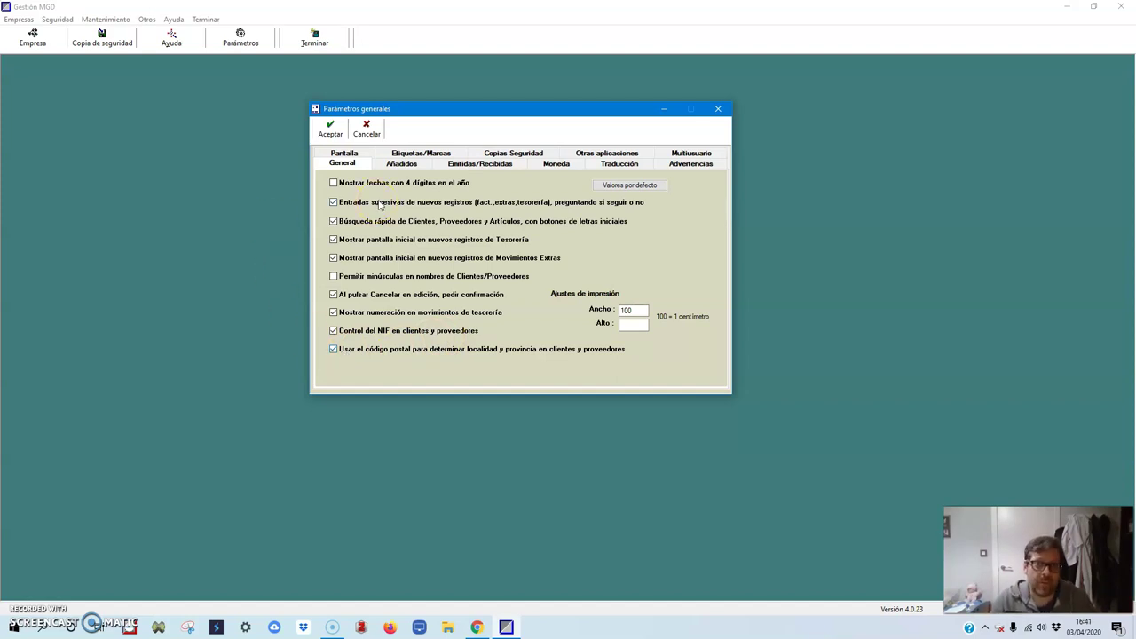
click(400, 166)
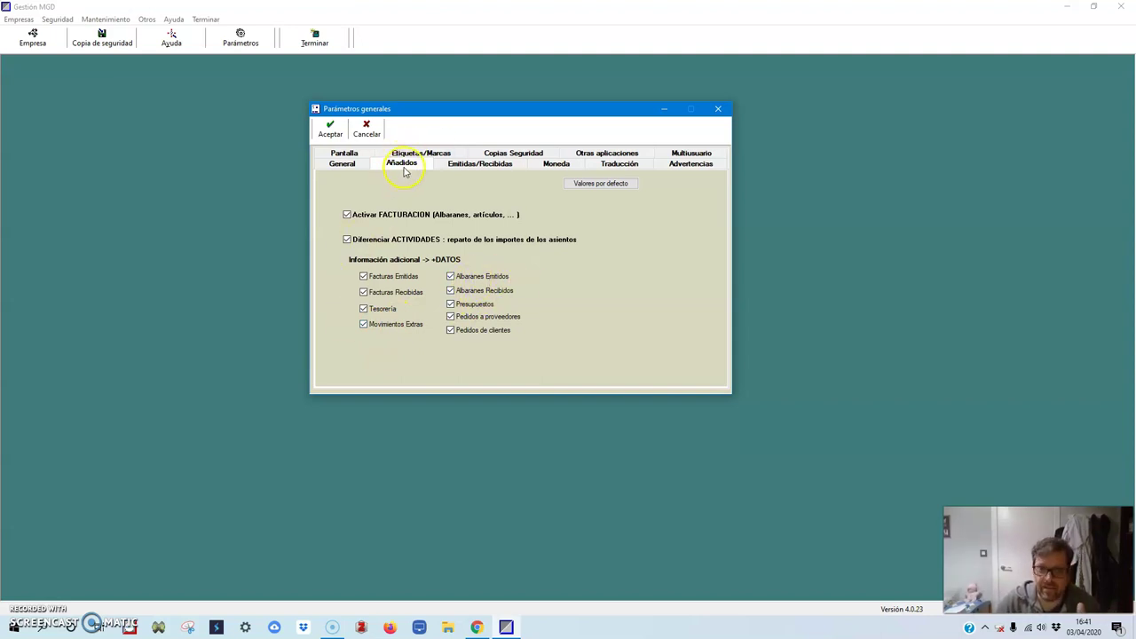
Step: In the Emitidas/Recibidas parameters, set the quarterly IVA payment day to 20 for Trimestre1 through Trimestre4
click(452, 169)
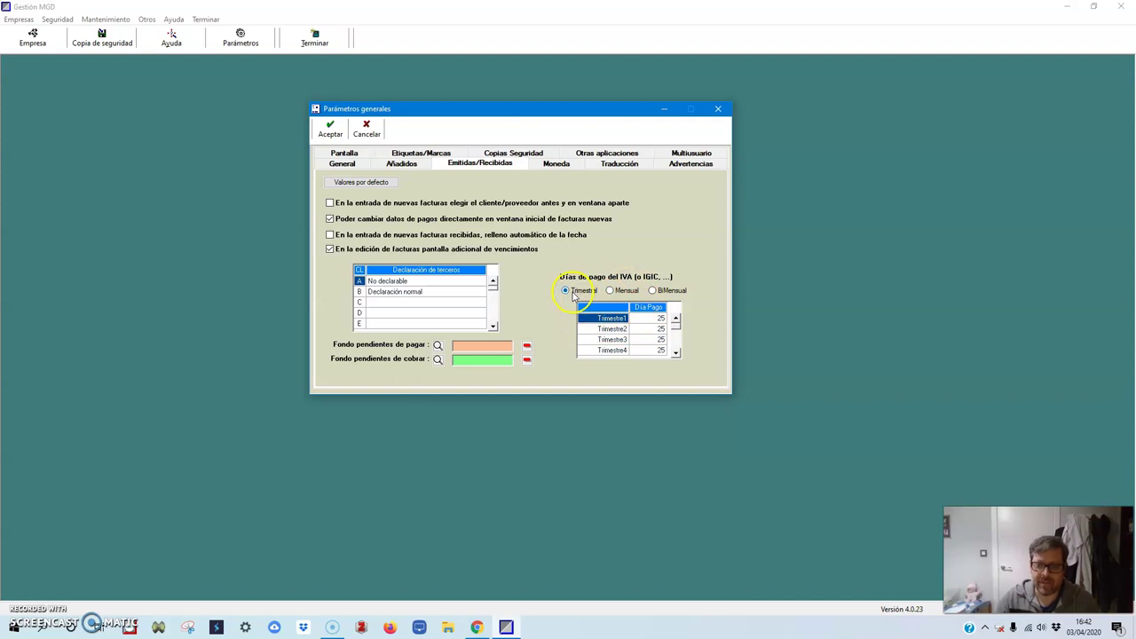
click(646, 318)
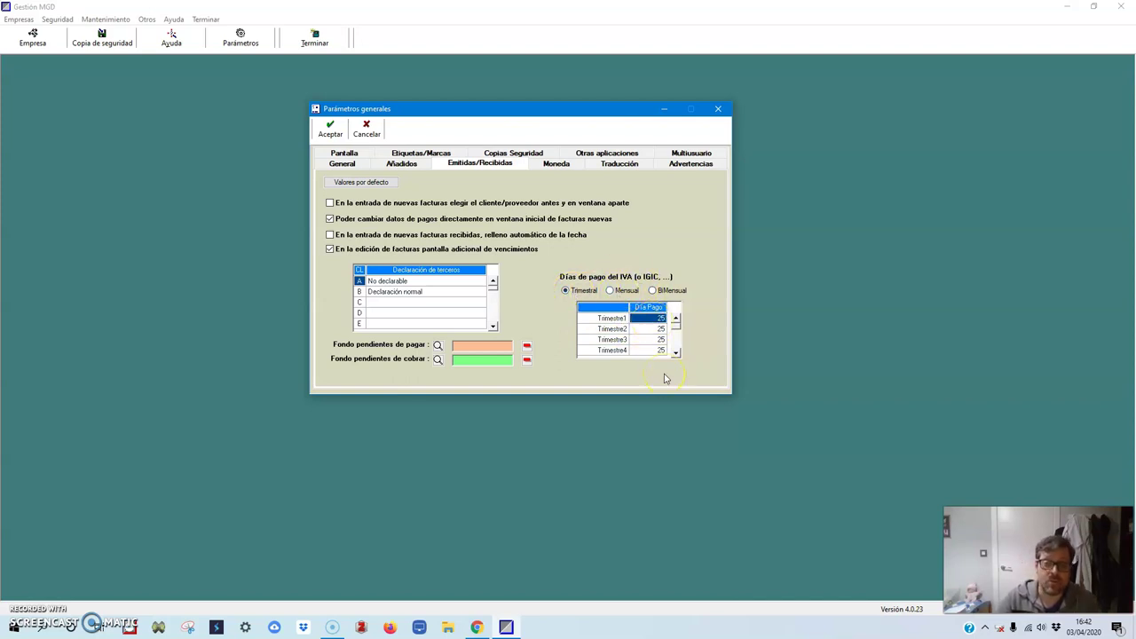
text(20)
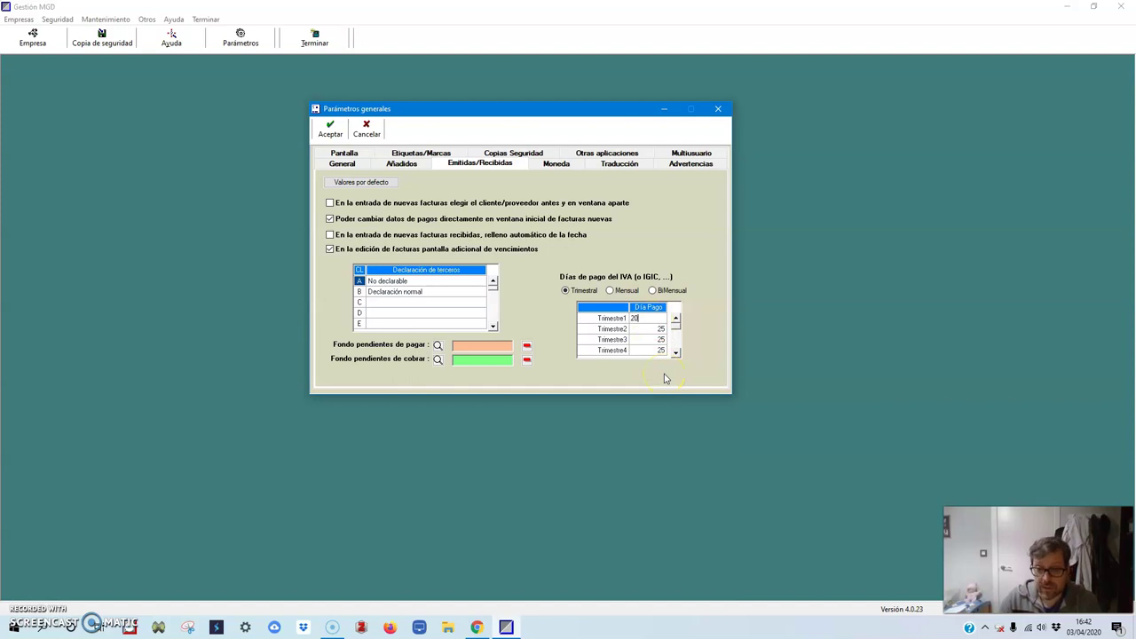
click(657, 330)
text(20)
click(657, 339)
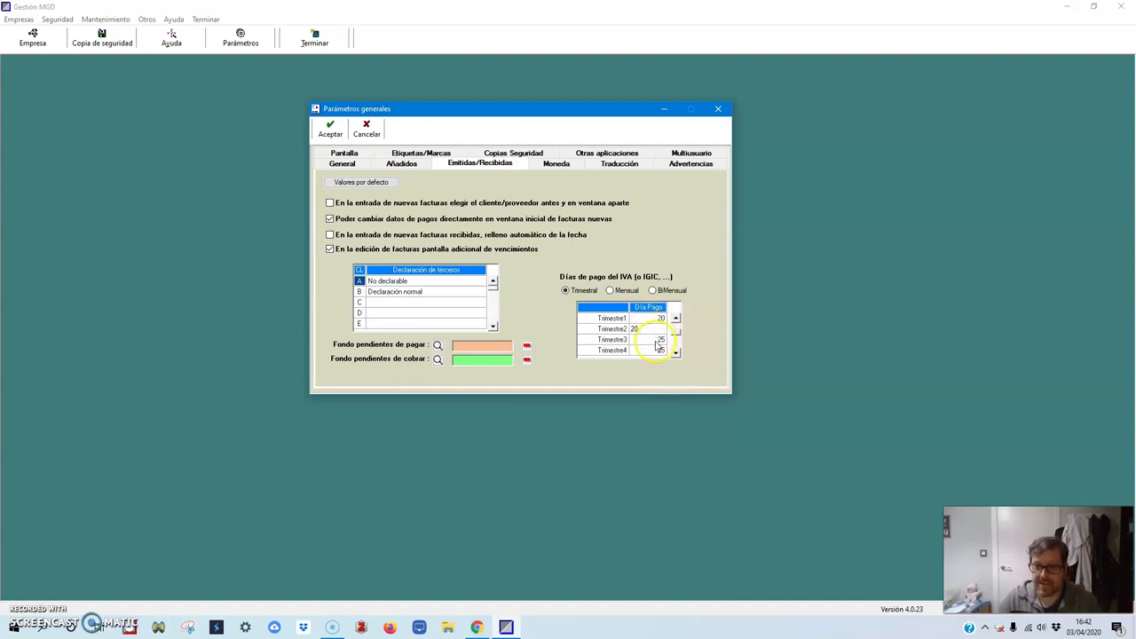
text(20)
click(653, 351)
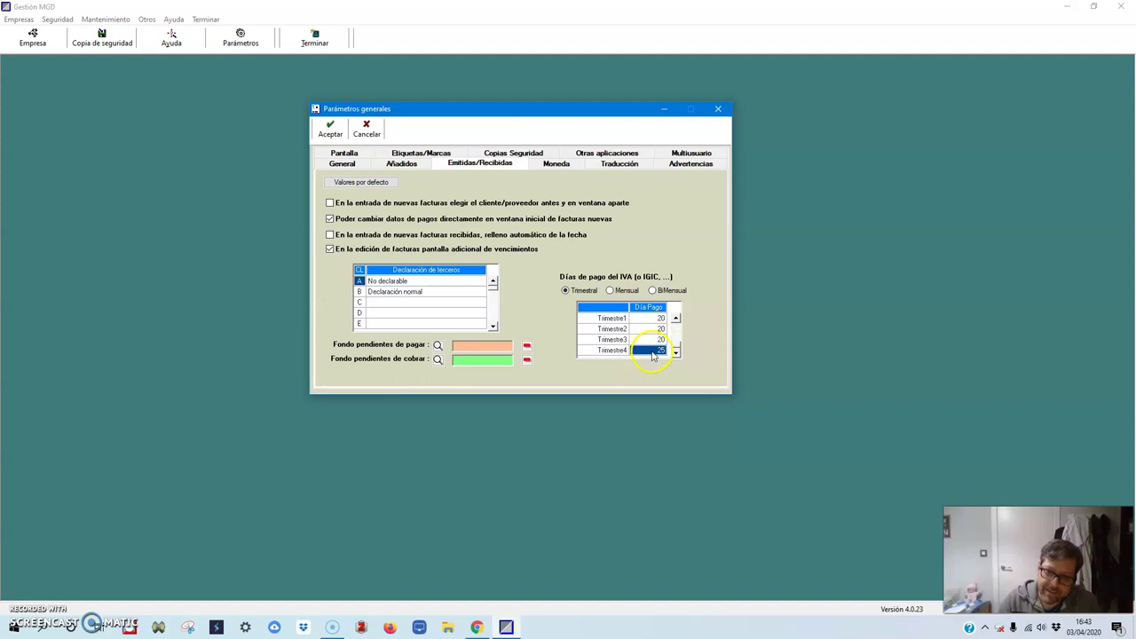
text(20)
click(657, 341)
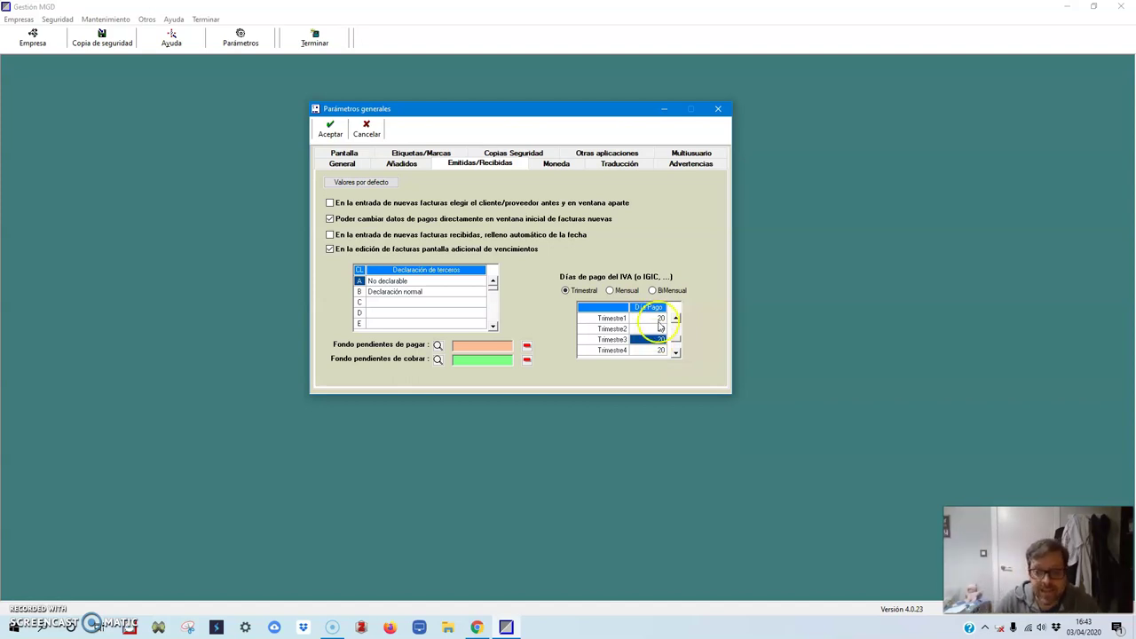
click(653, 351)
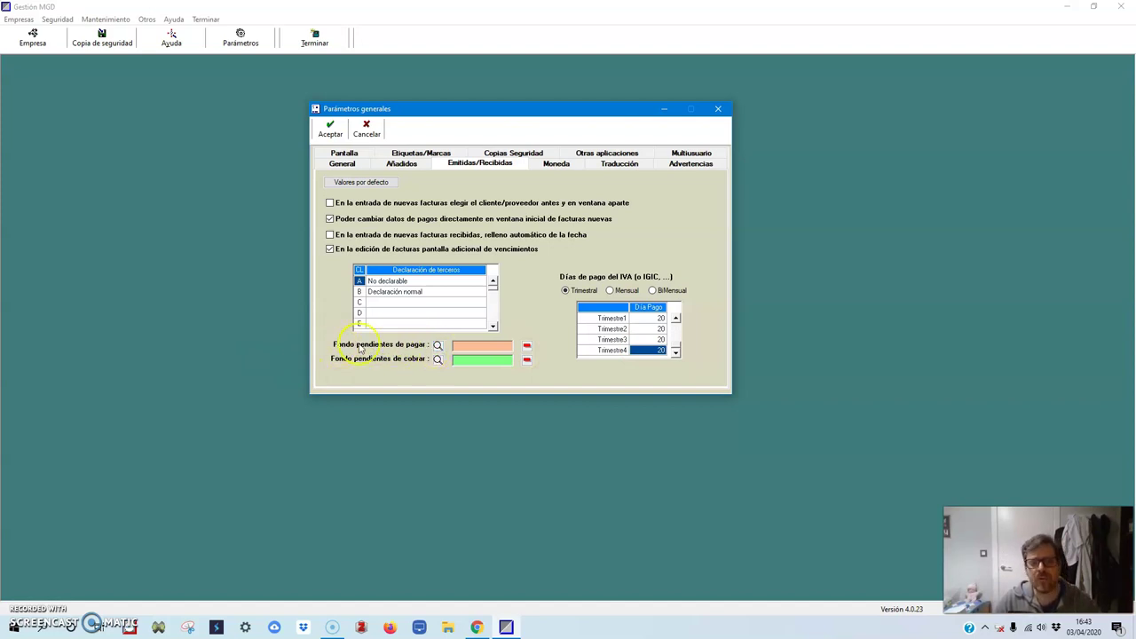
Step: View the colour choices for Fondo pendientes de pagar and close the palette without changing the colour
click(438, 348)
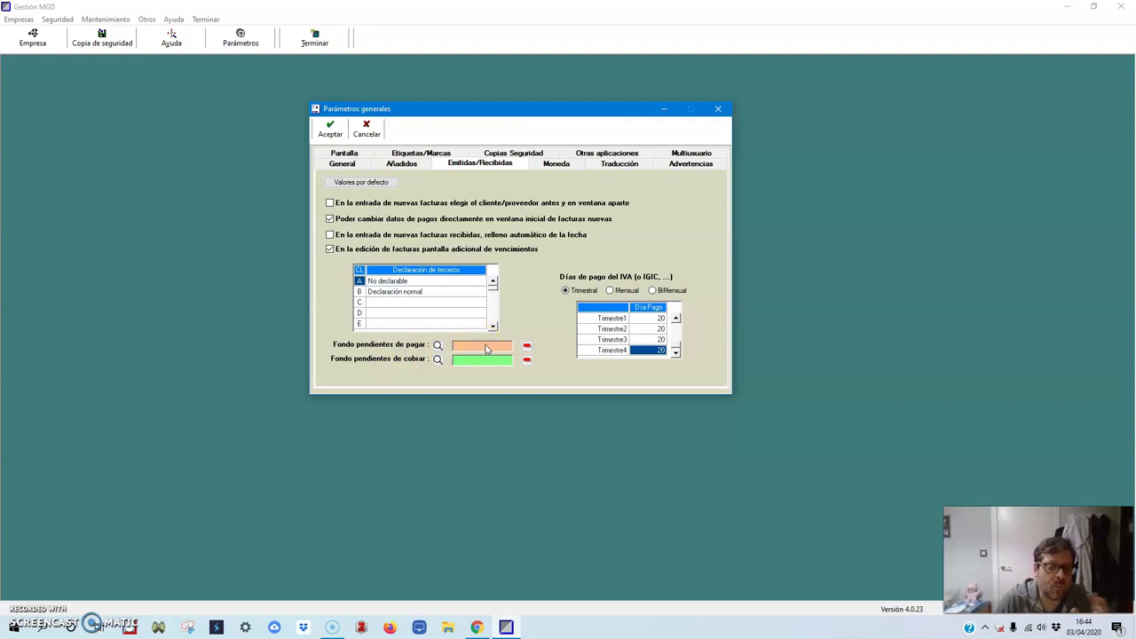
click(438, 345)
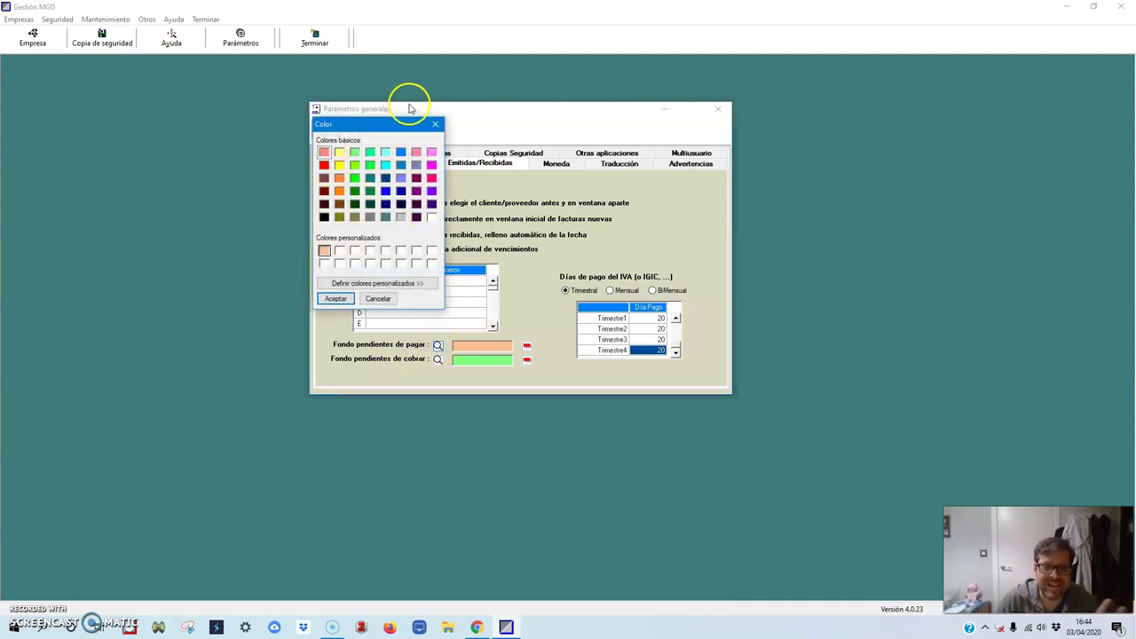
click(435, 124)
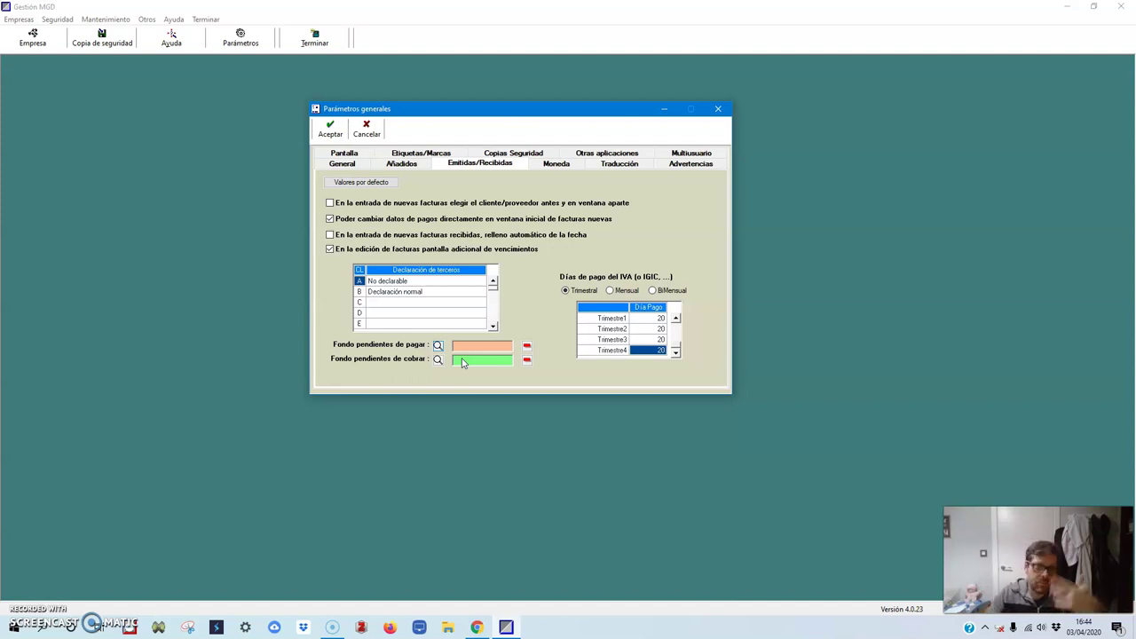
click(484, 185)
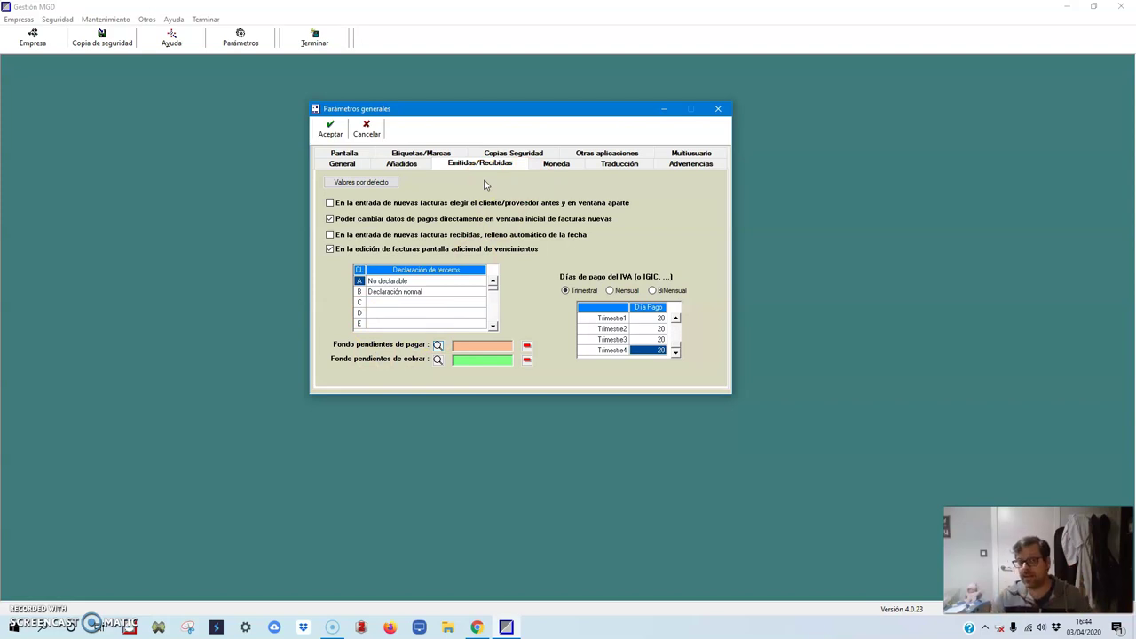
Step: Review the Moneda, Traducción and Advertencias parameters
click(555, 164)
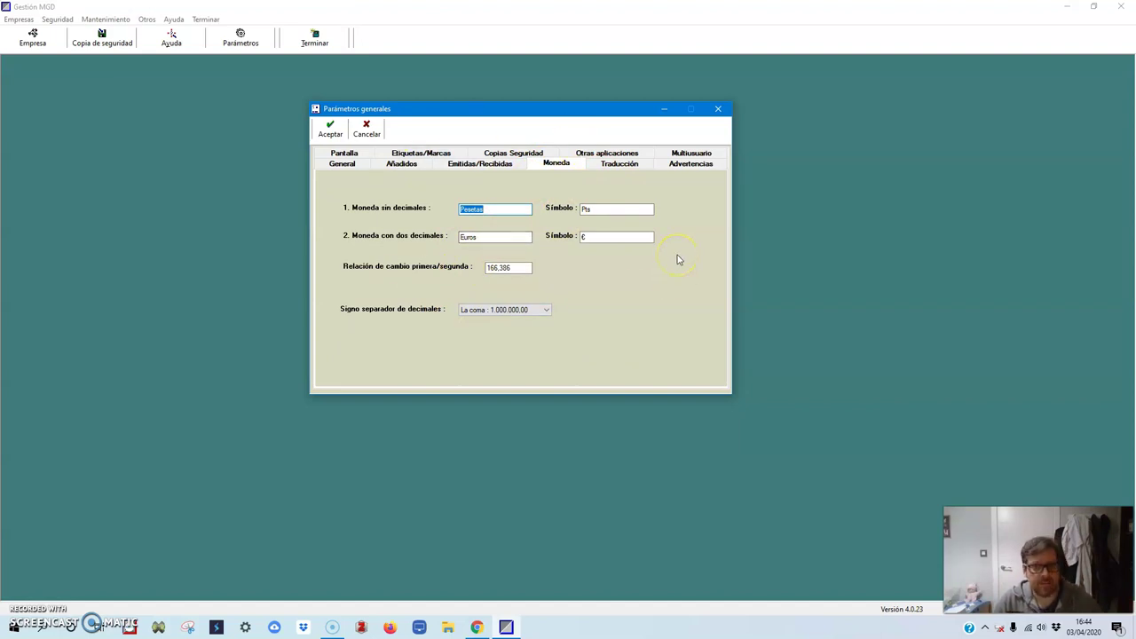
click(620, 163)
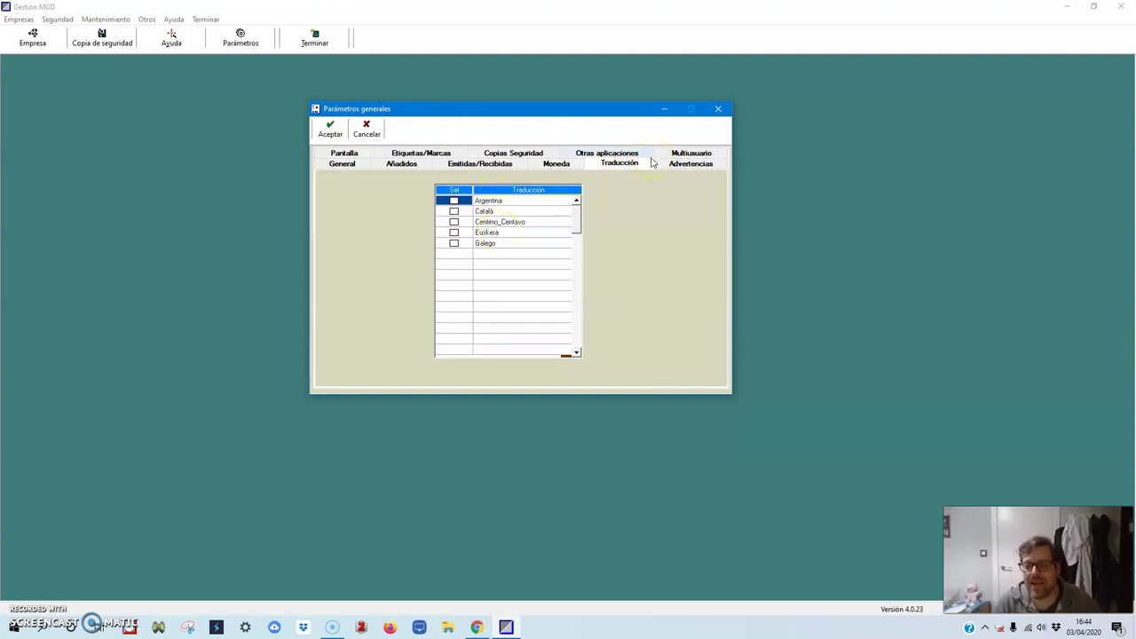
click(683, 165)
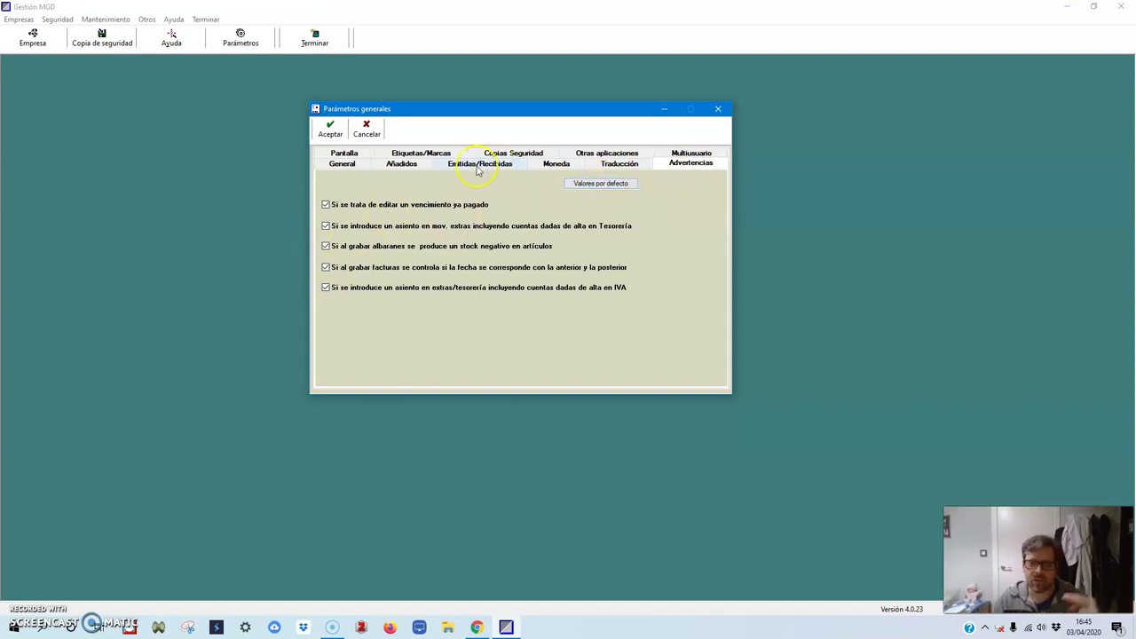
Step: Change the Fondo general colour in the Pantalla parameters to yellow and accept the parameters
click(345, 154)
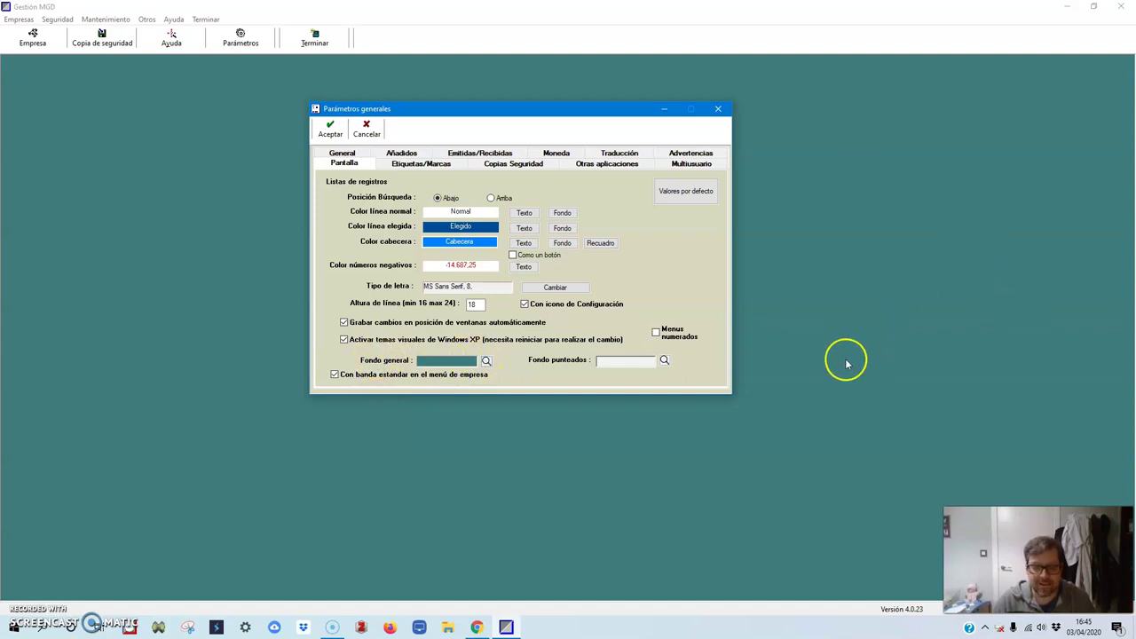
click(523, 418)
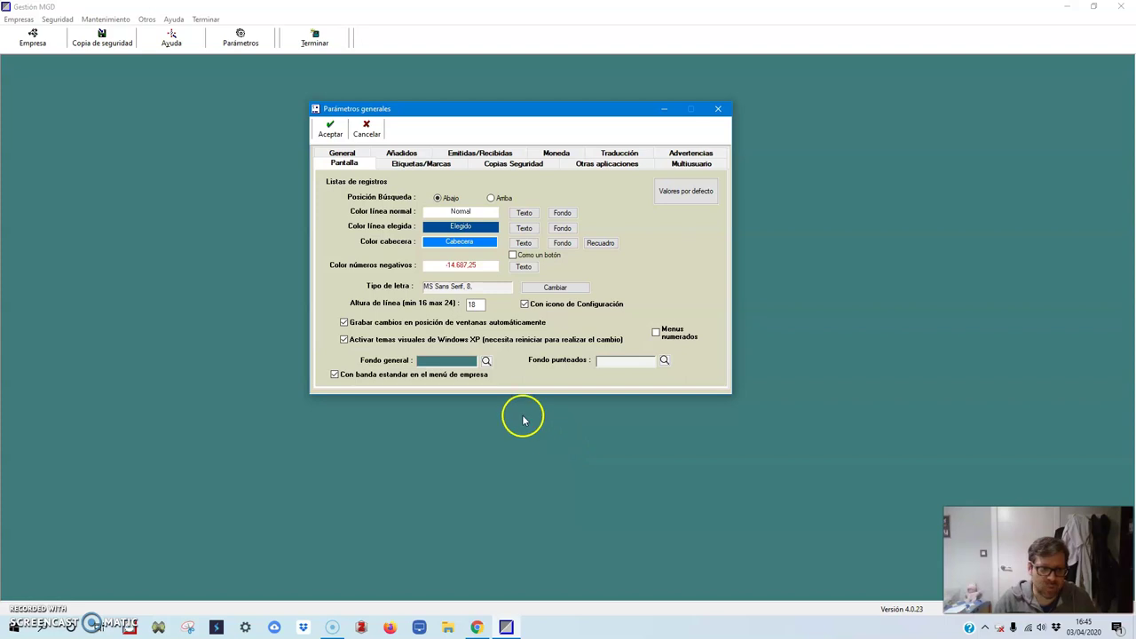
click(486, 362)
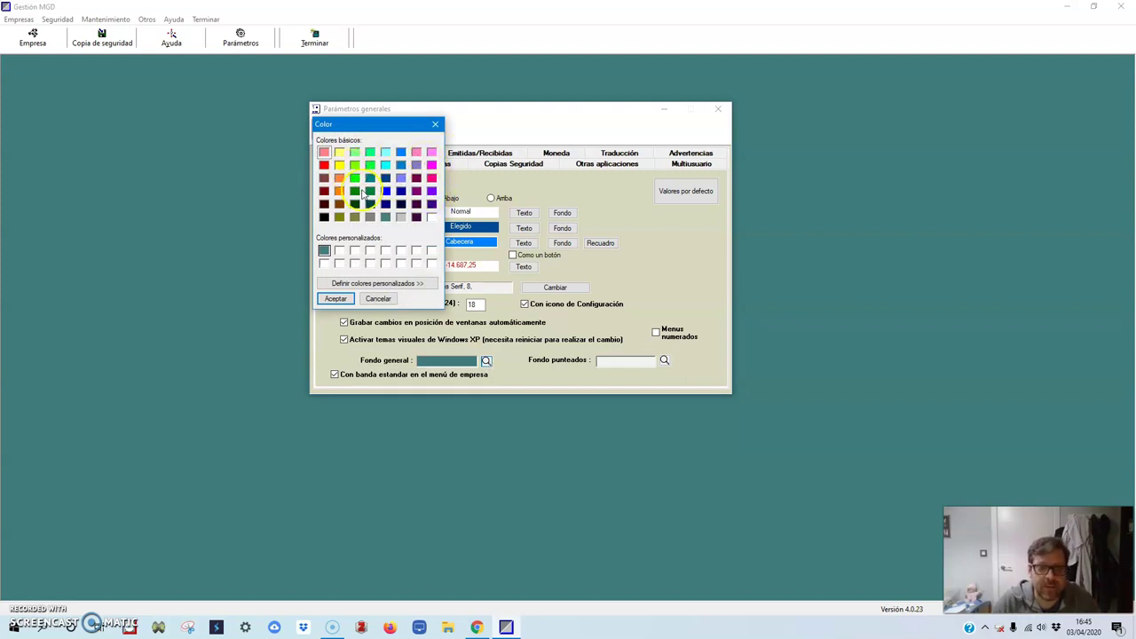
click(339, 165)
click(336, 299)
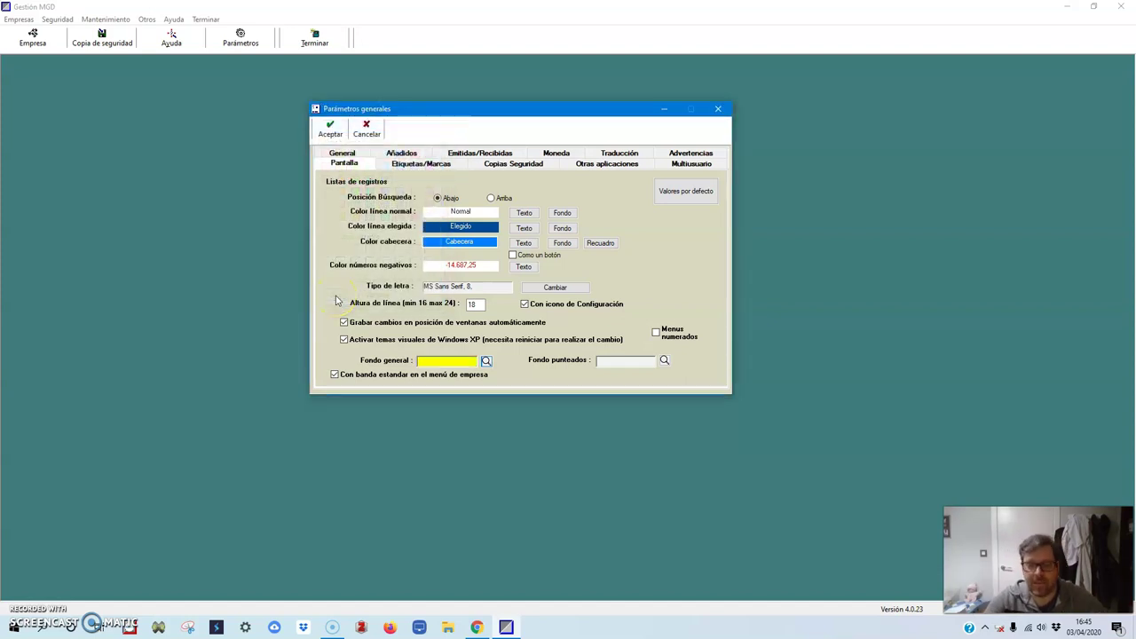
click(487, 362)
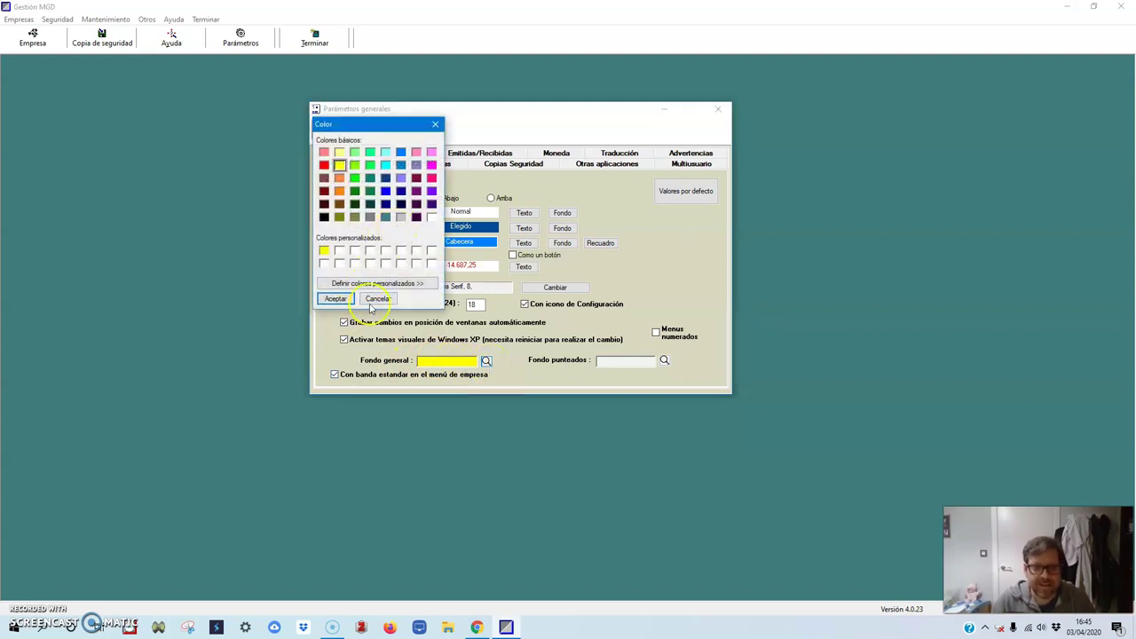
click(344, 299)
click(336, 131)
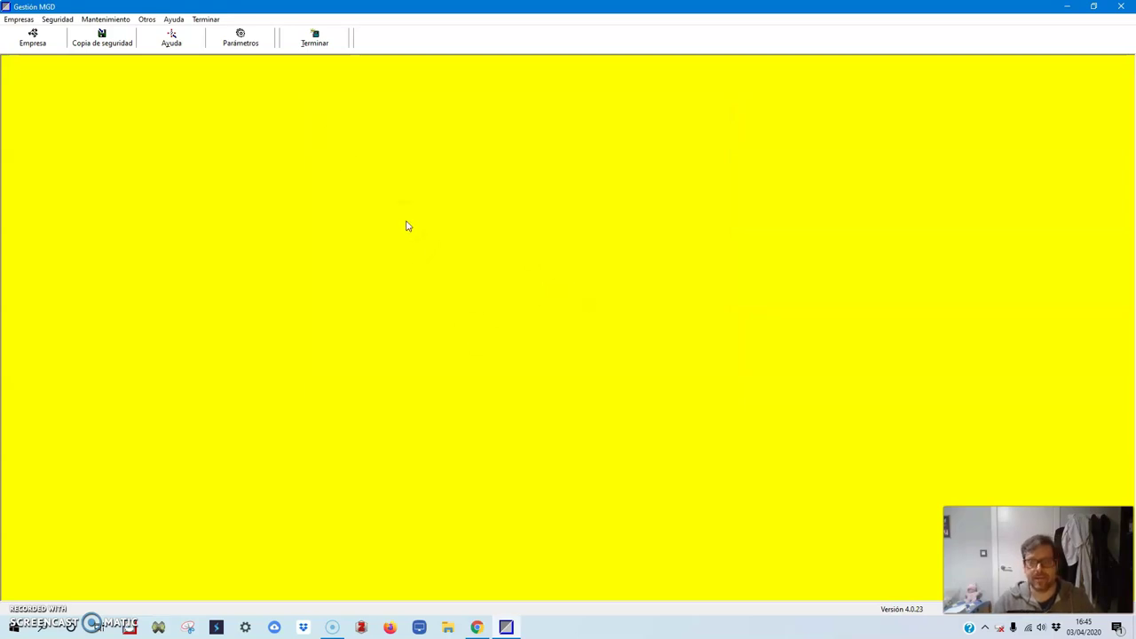
Step: Reopen the general parameters, restore the default values of the Pantalla settings and accept them
click(240, 36)
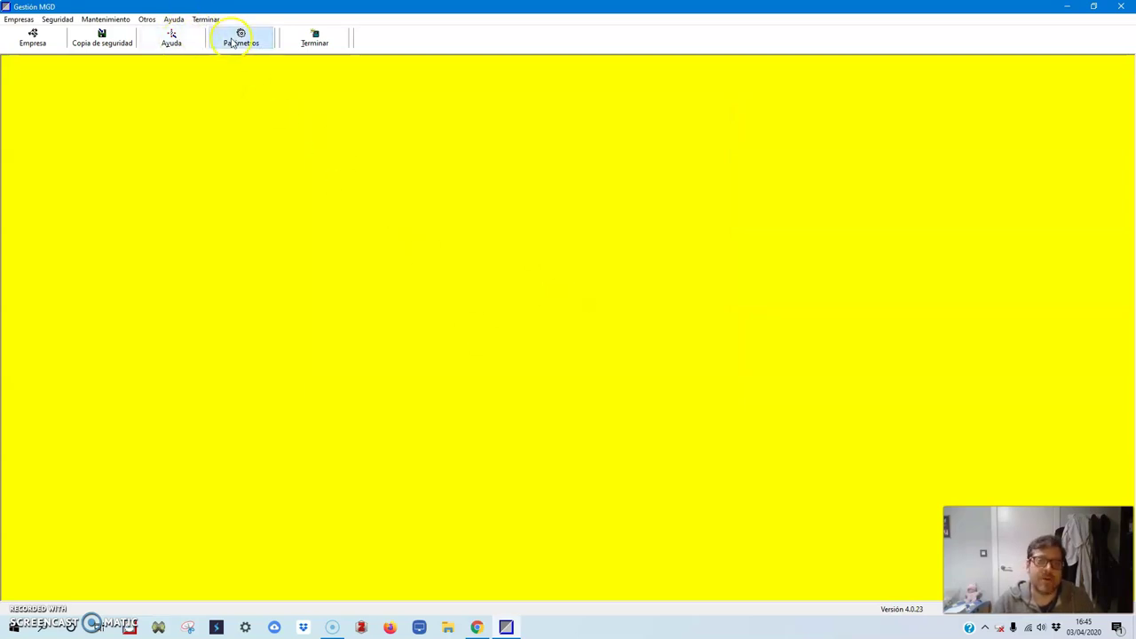
click(344, 152)
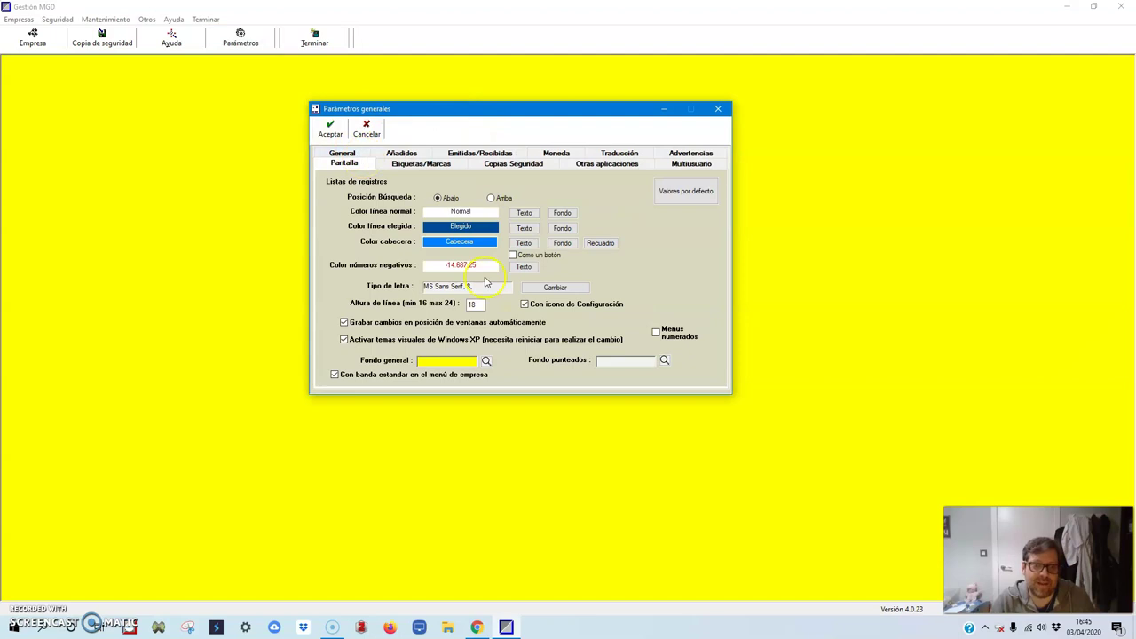
click(487, 363)
click(435, 119)
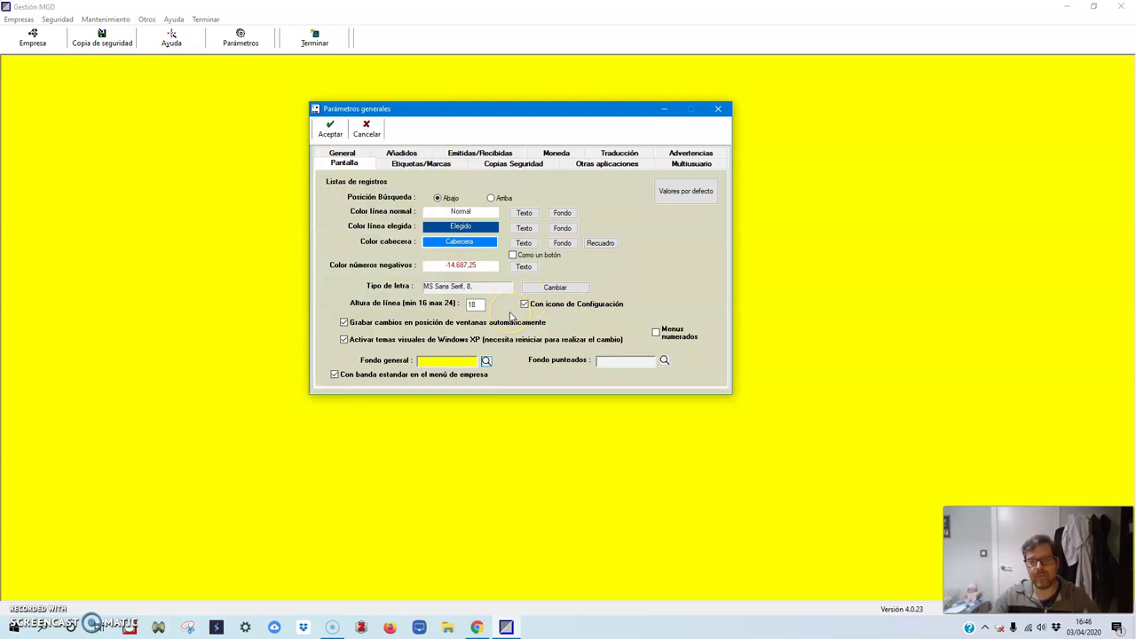
click(688, 195)
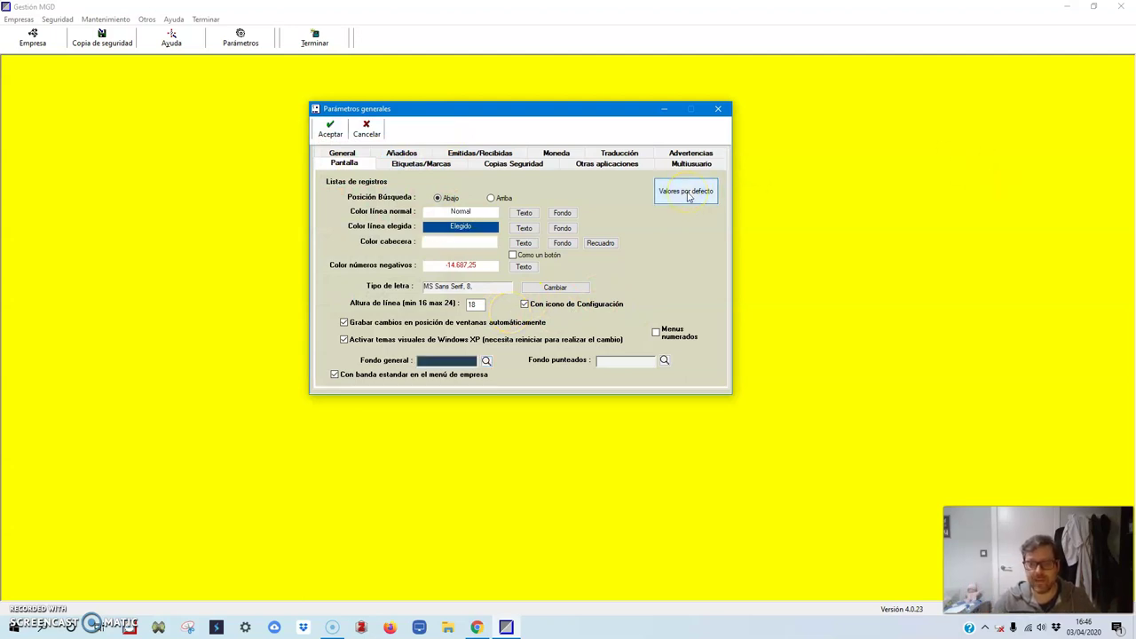
click(328, 129)
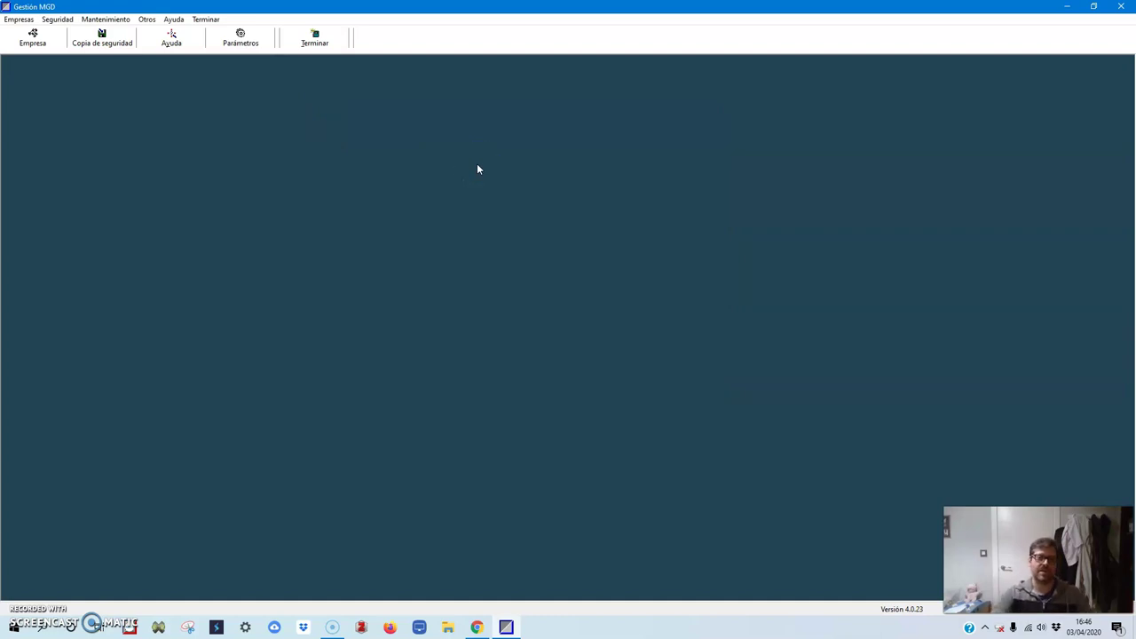
Step: Reopen the general parameters and review the Pantalla, Etiquetas/Marcas, Copias Seguridad and Otras aplicaciones settings
click(240, 39)
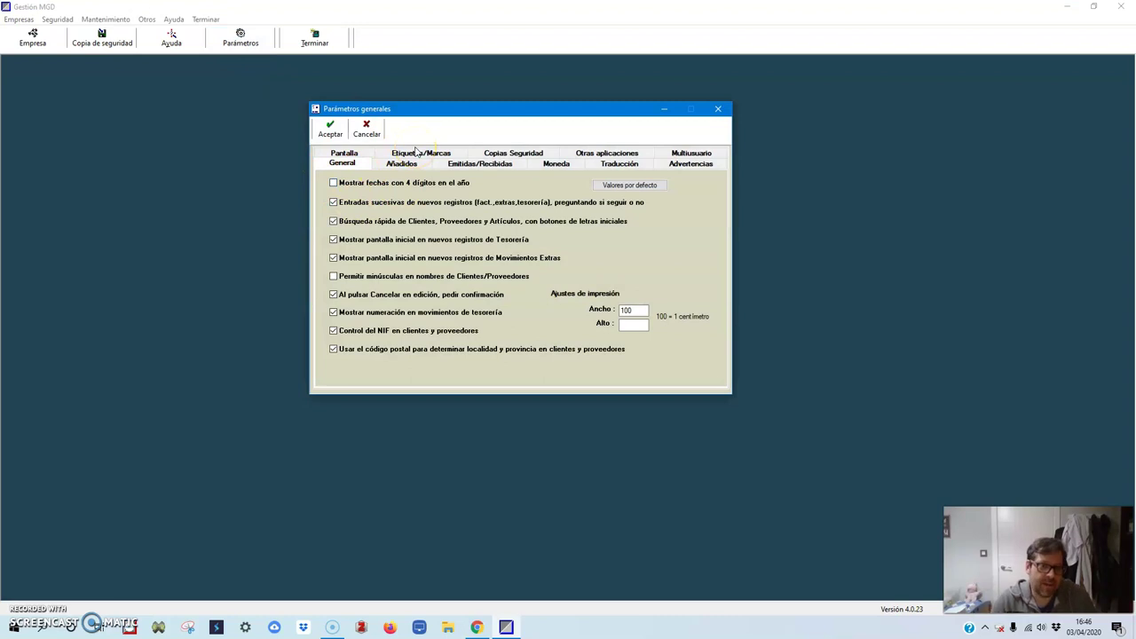
click(343, 153)
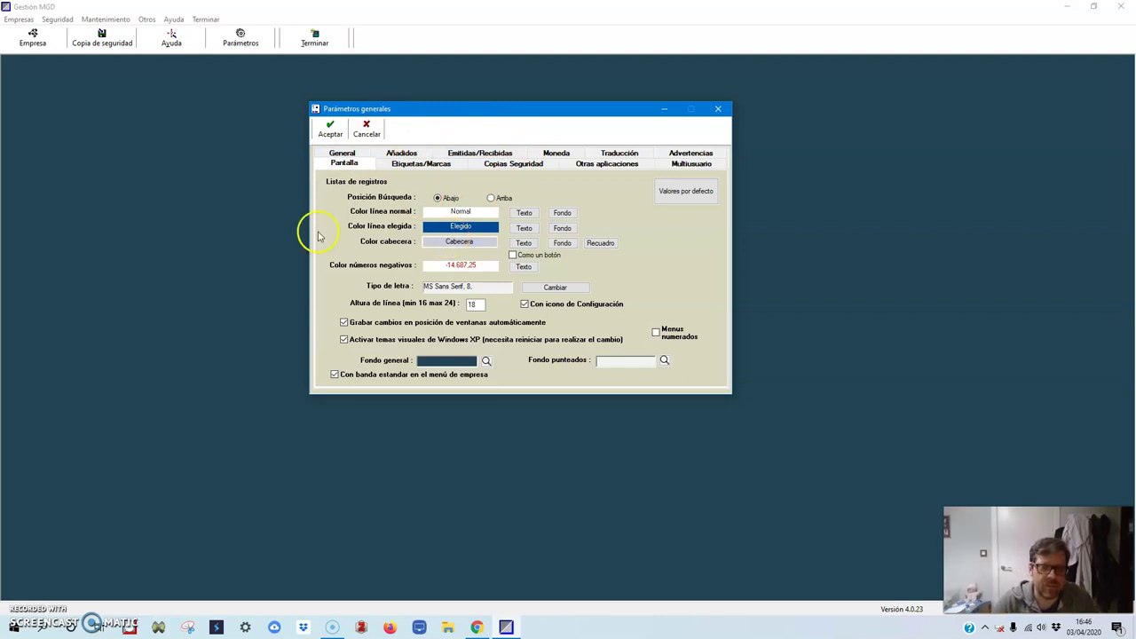
click(416, 167)
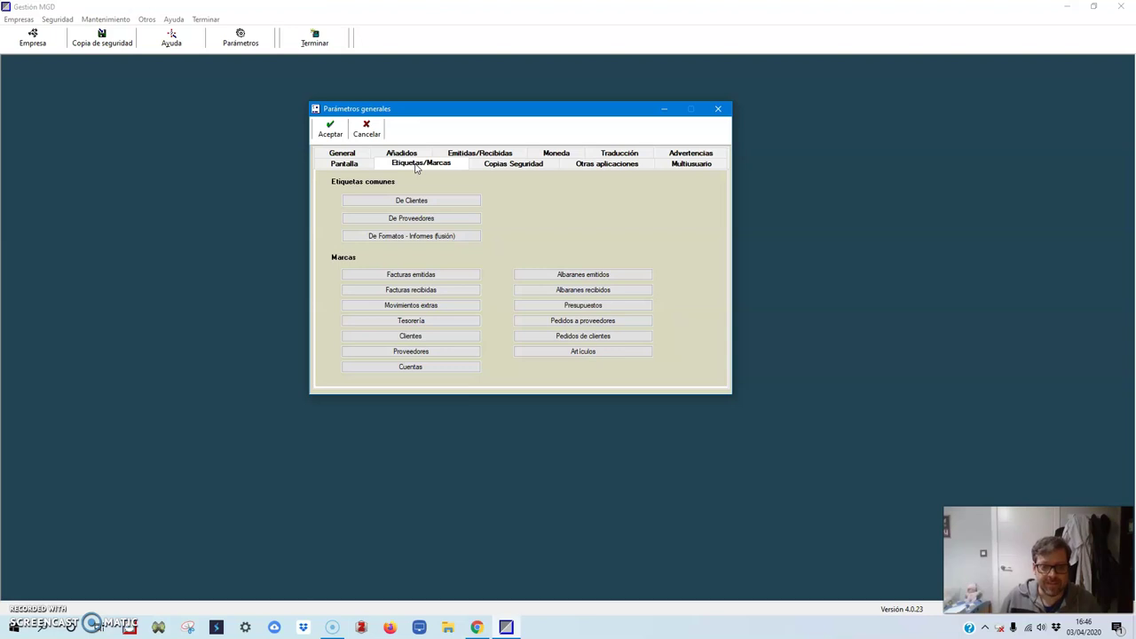
click(511, 168)
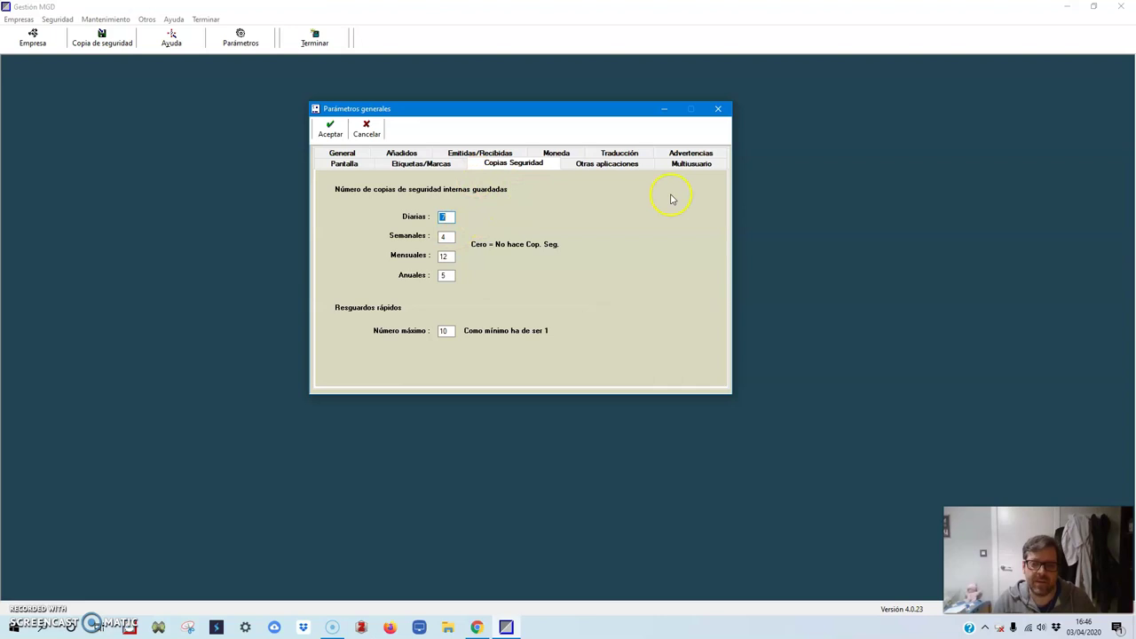
click(616, 168)
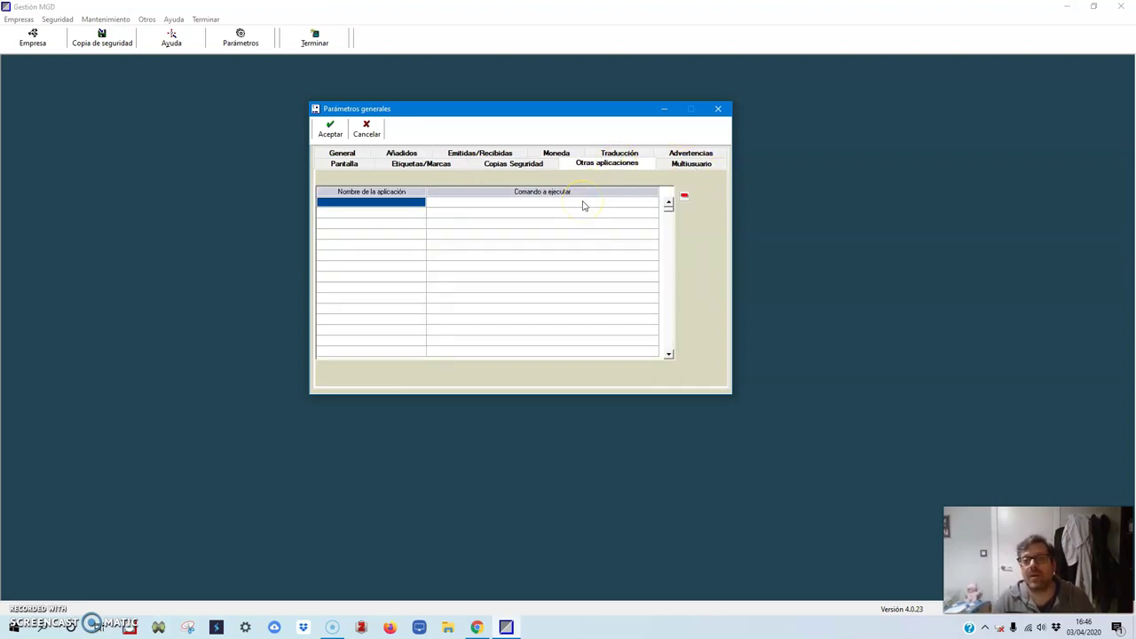
Step: Review the Multiusuario and General settings and accept the general parameters
click(690, 162)
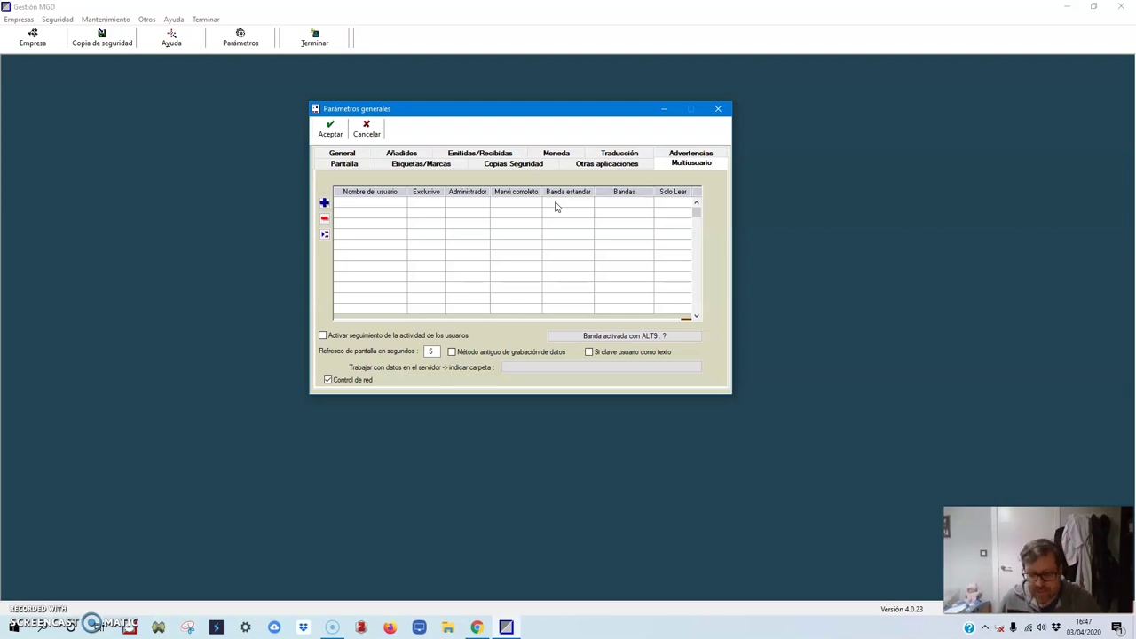
click(666, 173)
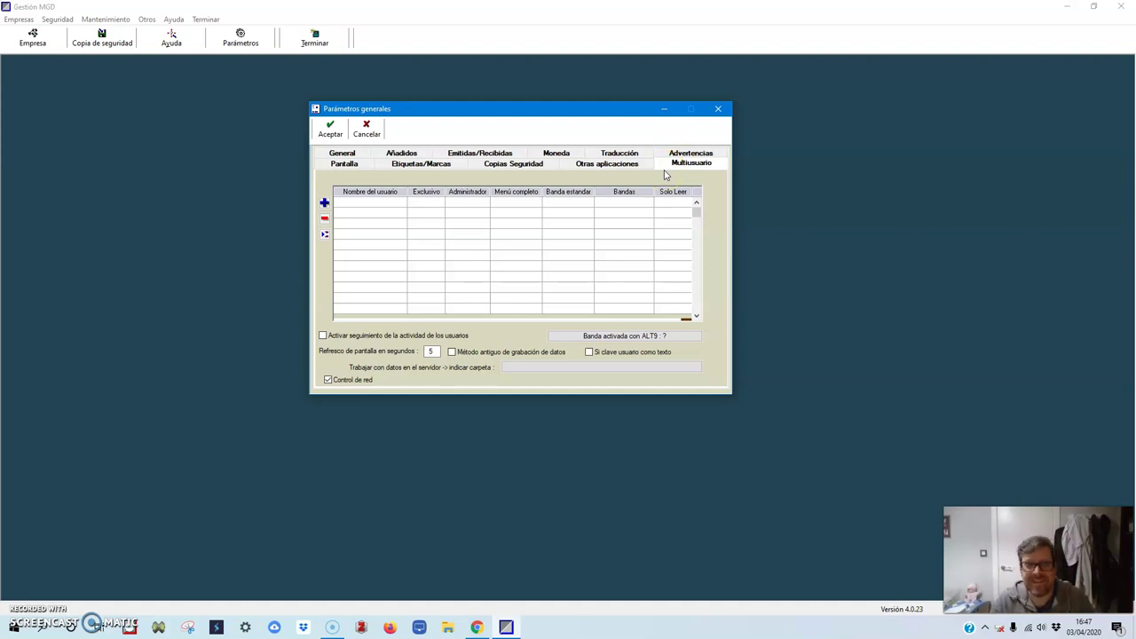
click(350, 154)
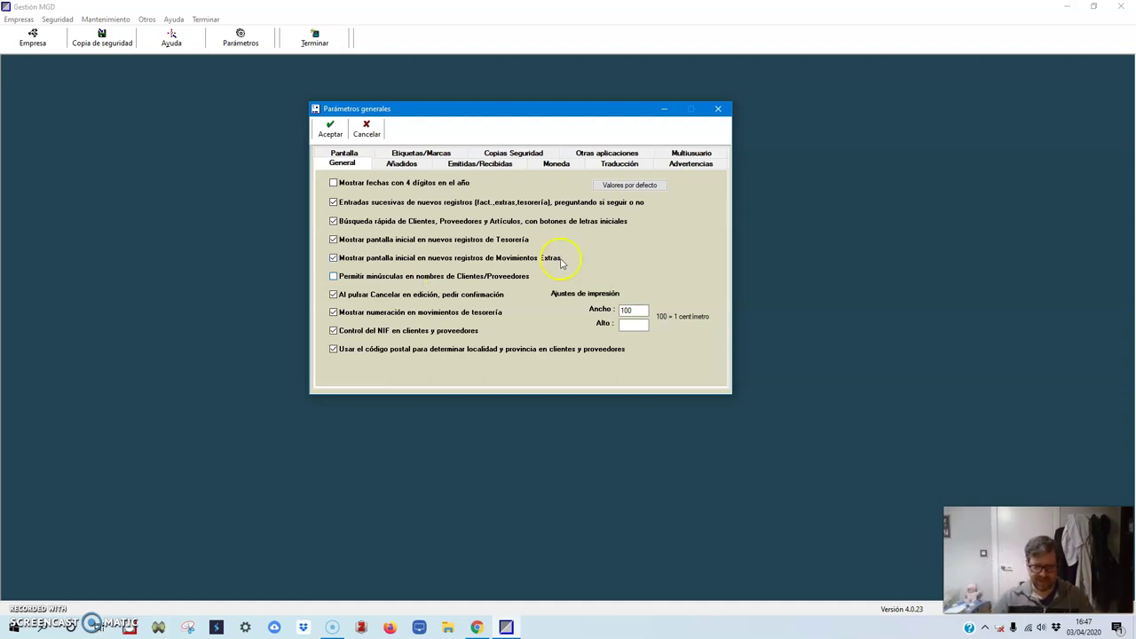
click(329, 129)
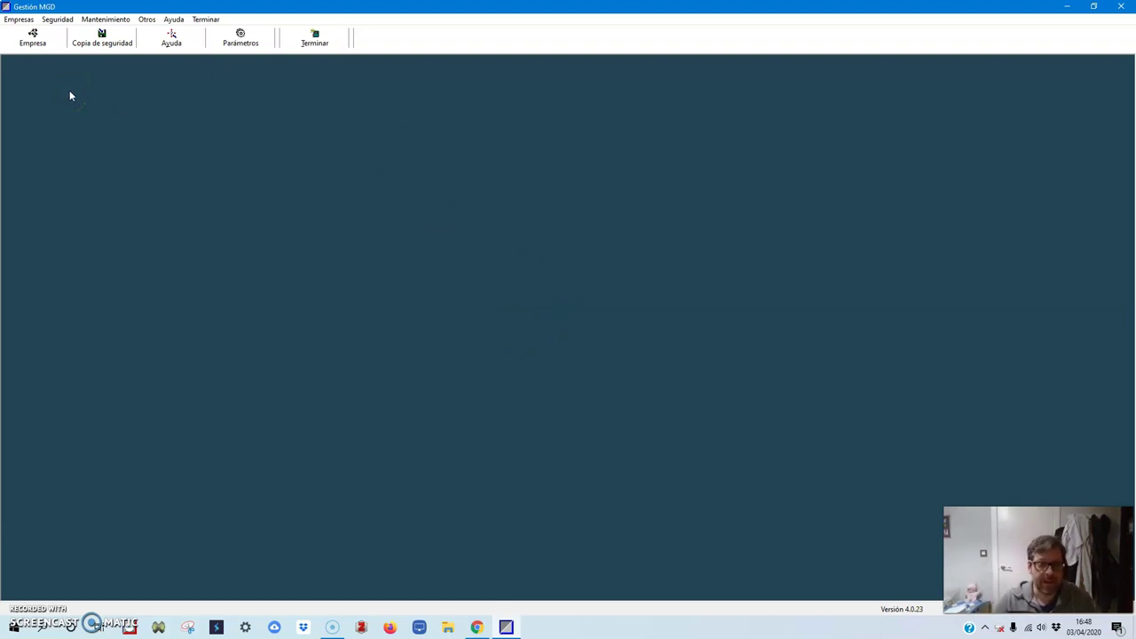
click(33, 40)
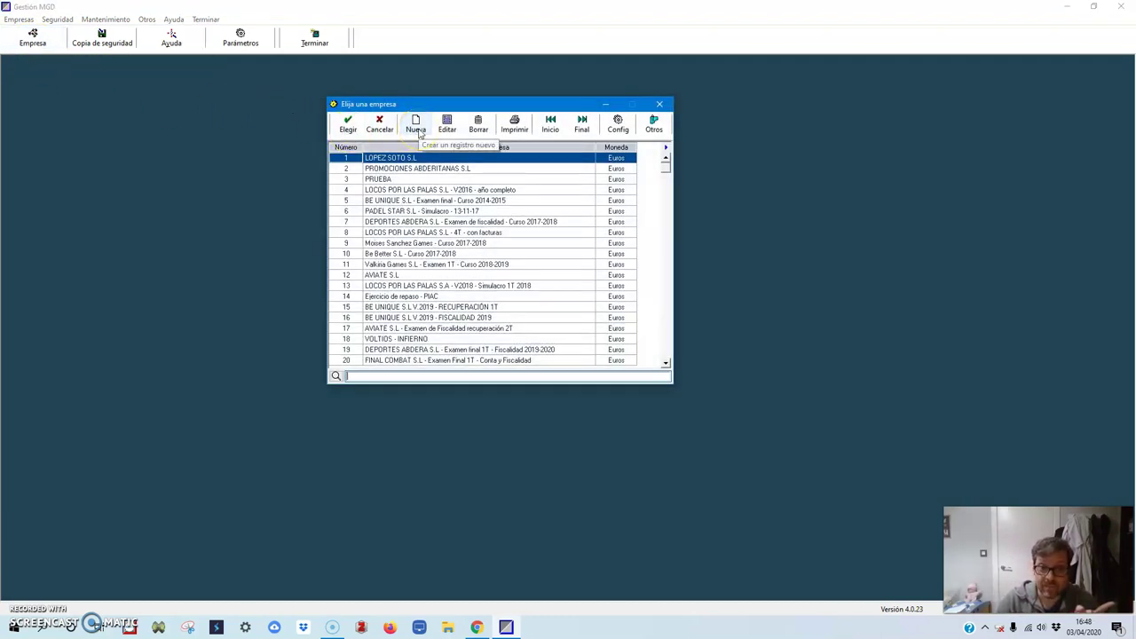
click(345, 129)
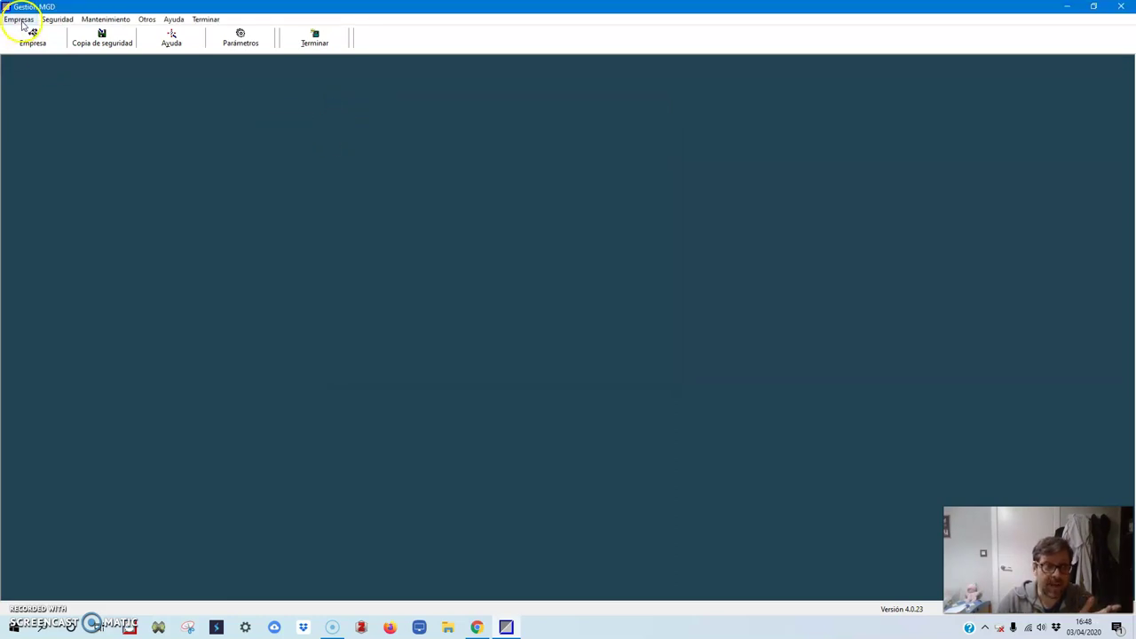
click(18, 19)
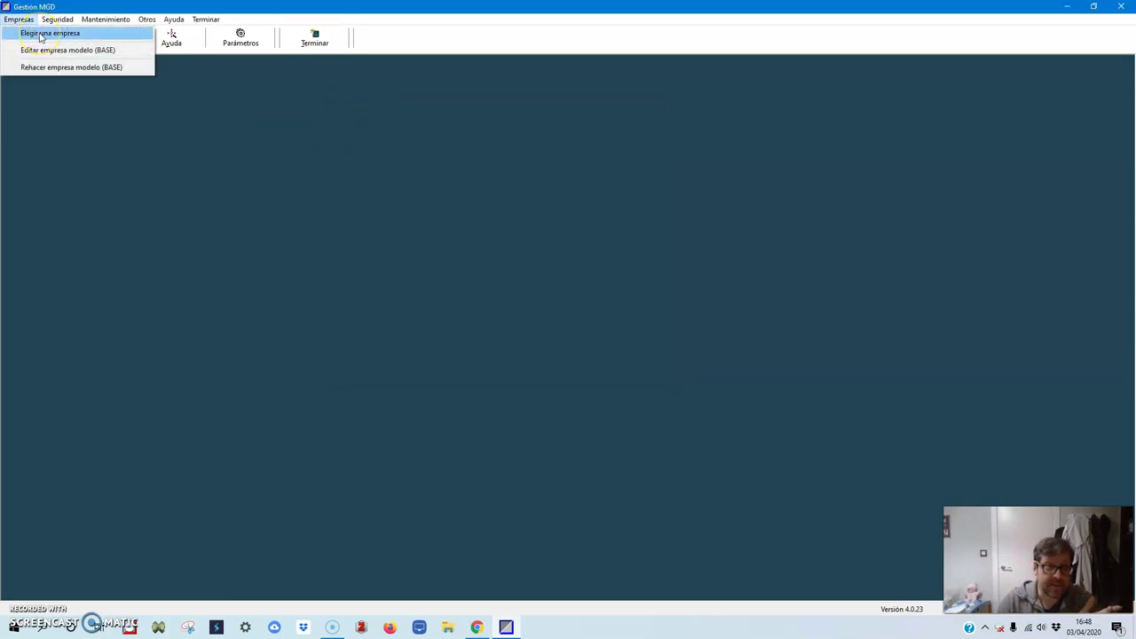
click(40, 34)
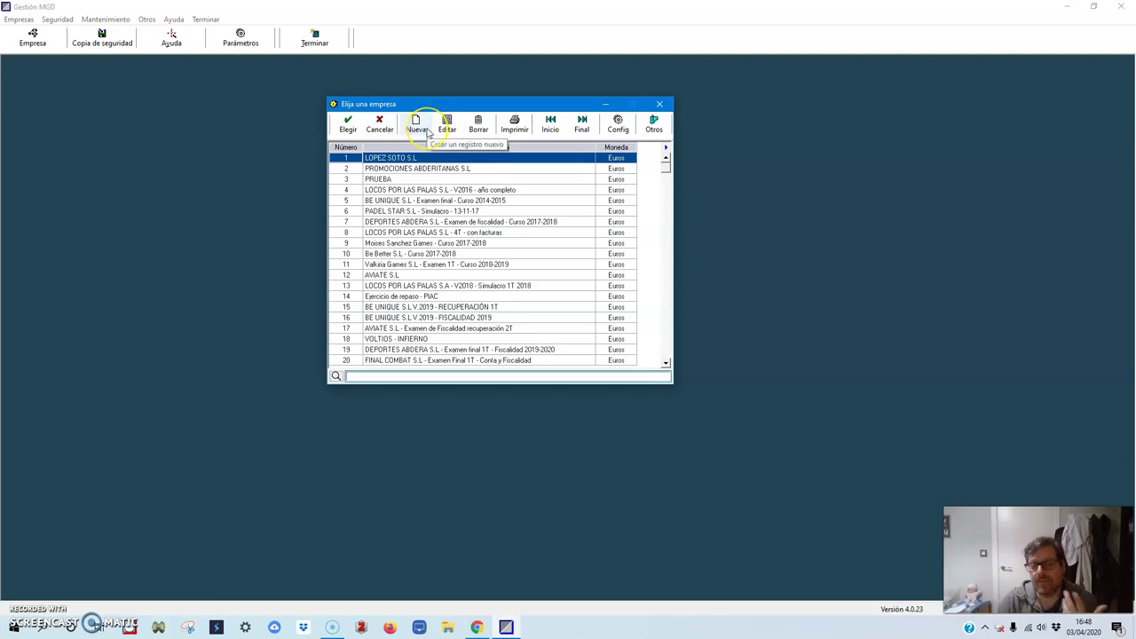
click(416, 124)
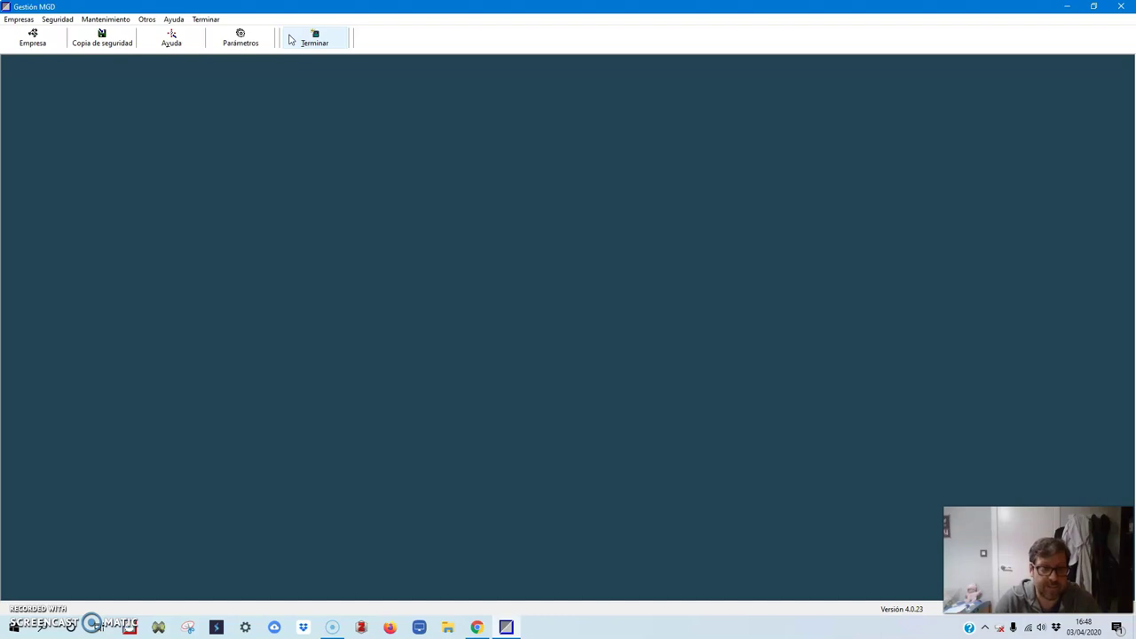
click(252, 42)
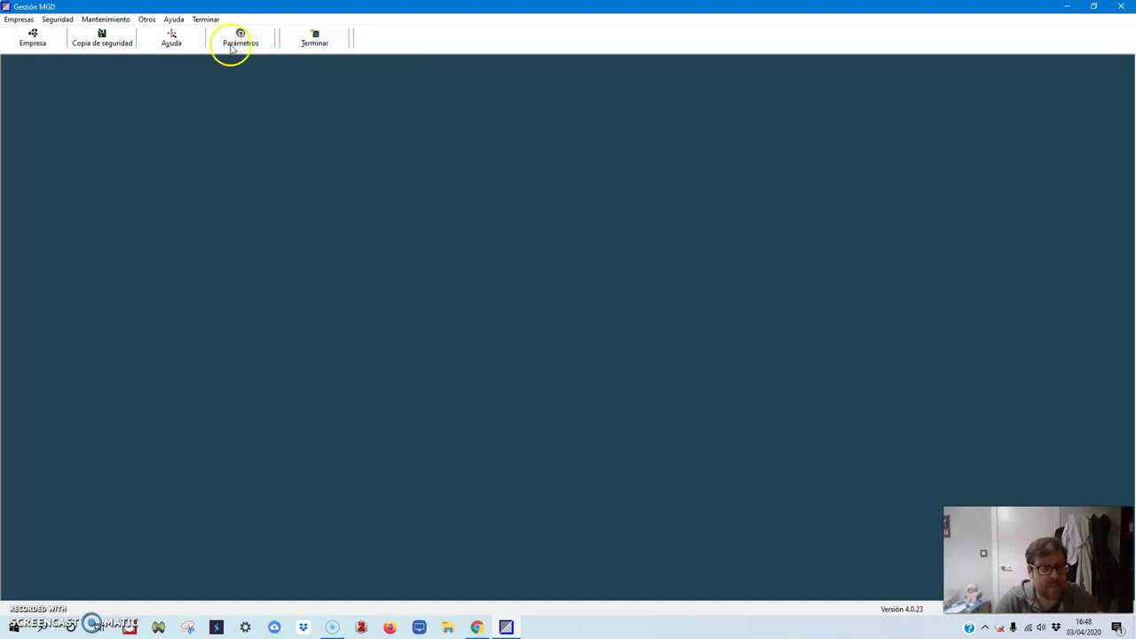
Step: Create a new company from scratch with the name PRUEBAS S.L and open it
click(32, 41)
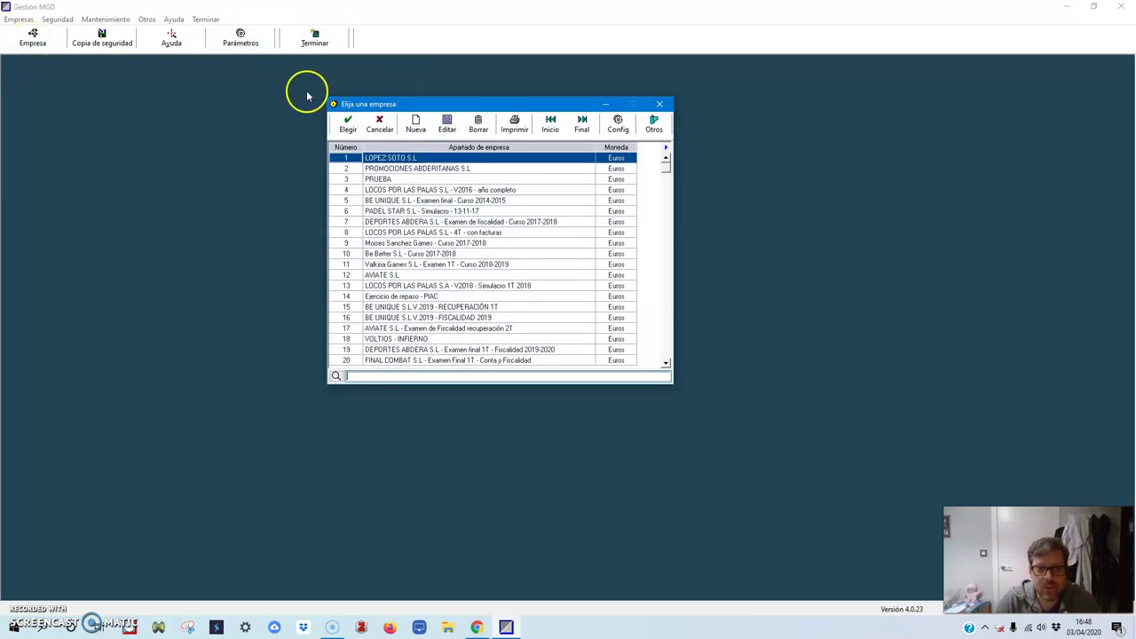
click(417, 124)
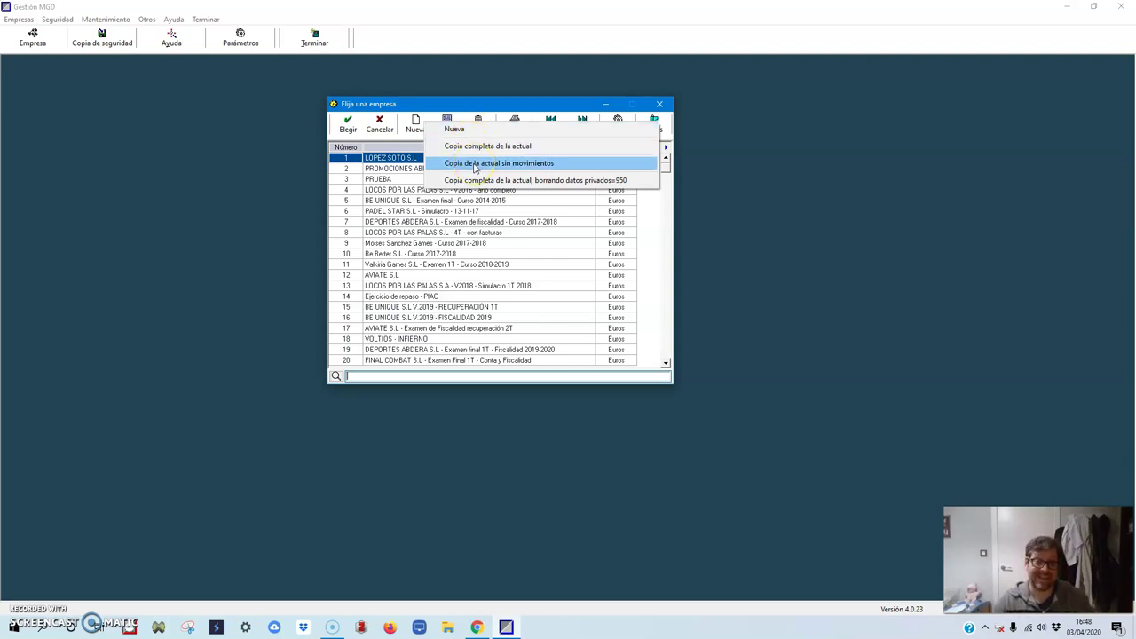
click(266, 200)
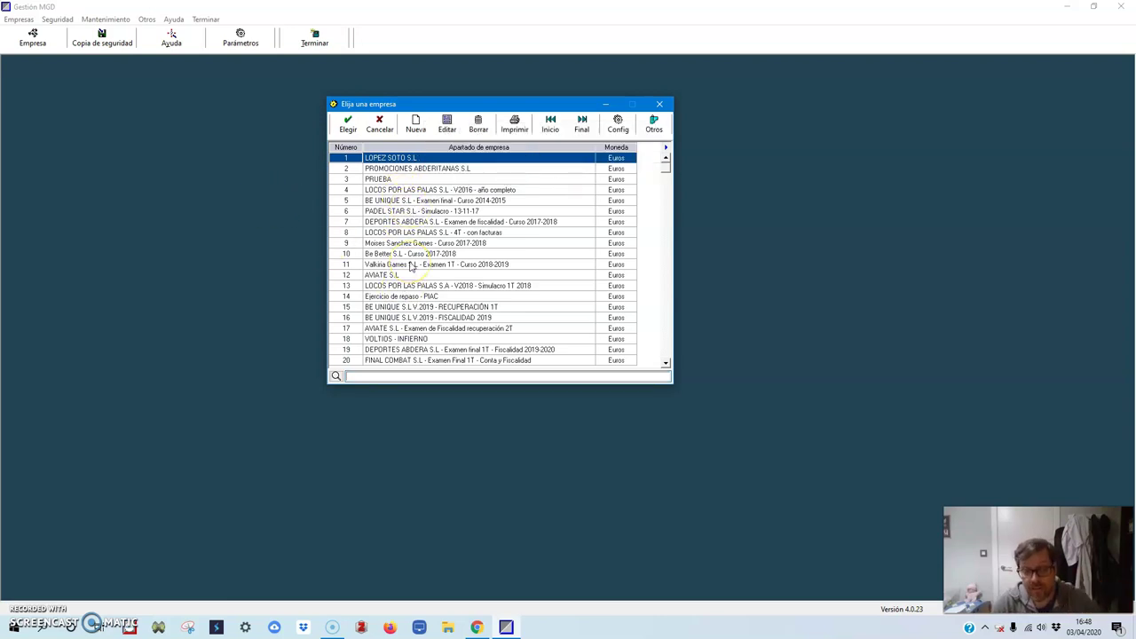
click(416, 124)
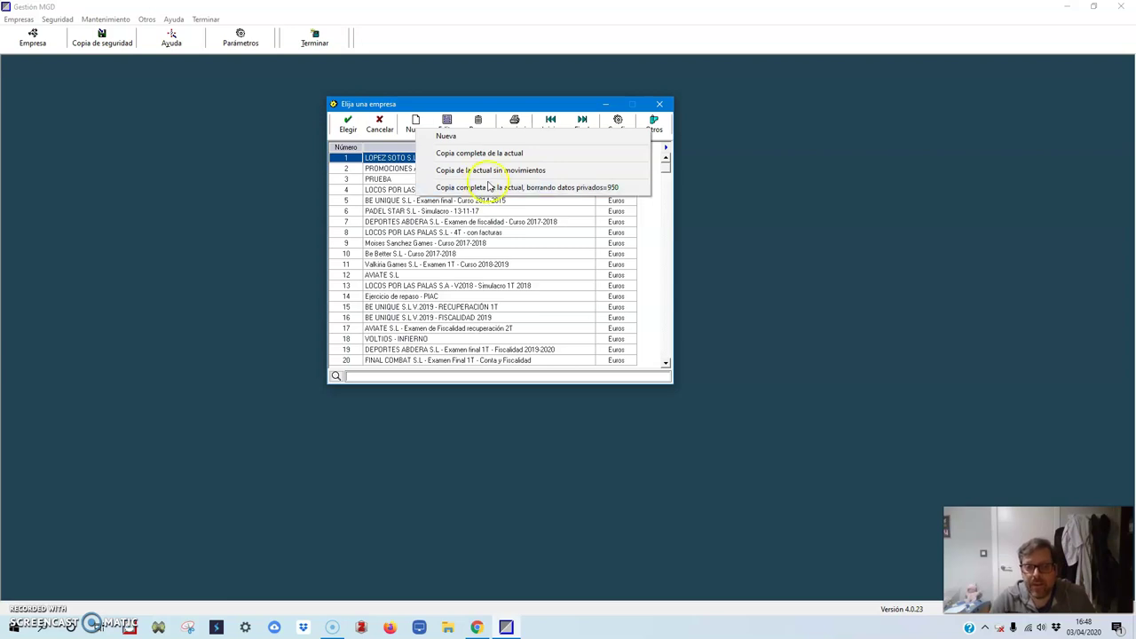
click(478, 142)
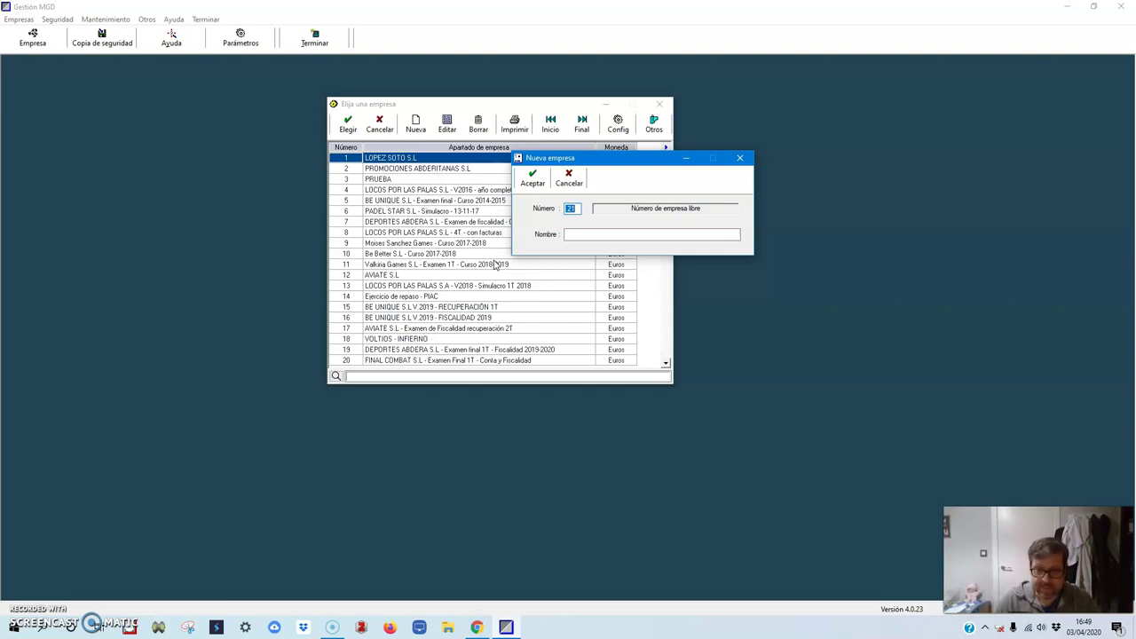
click(571, 234)
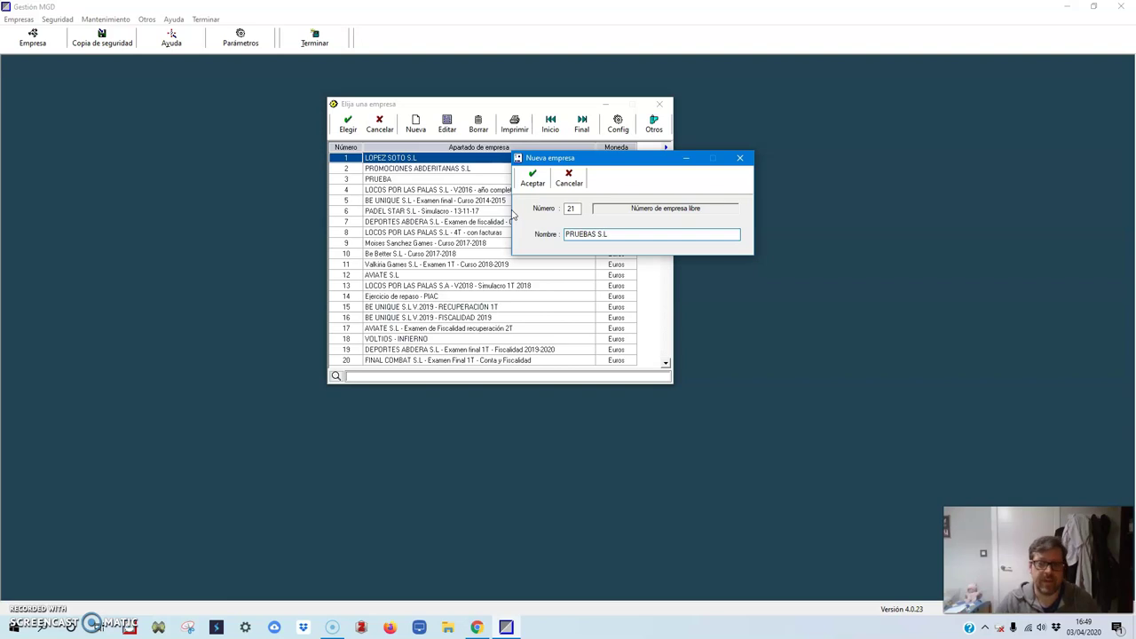
click(532, 177)
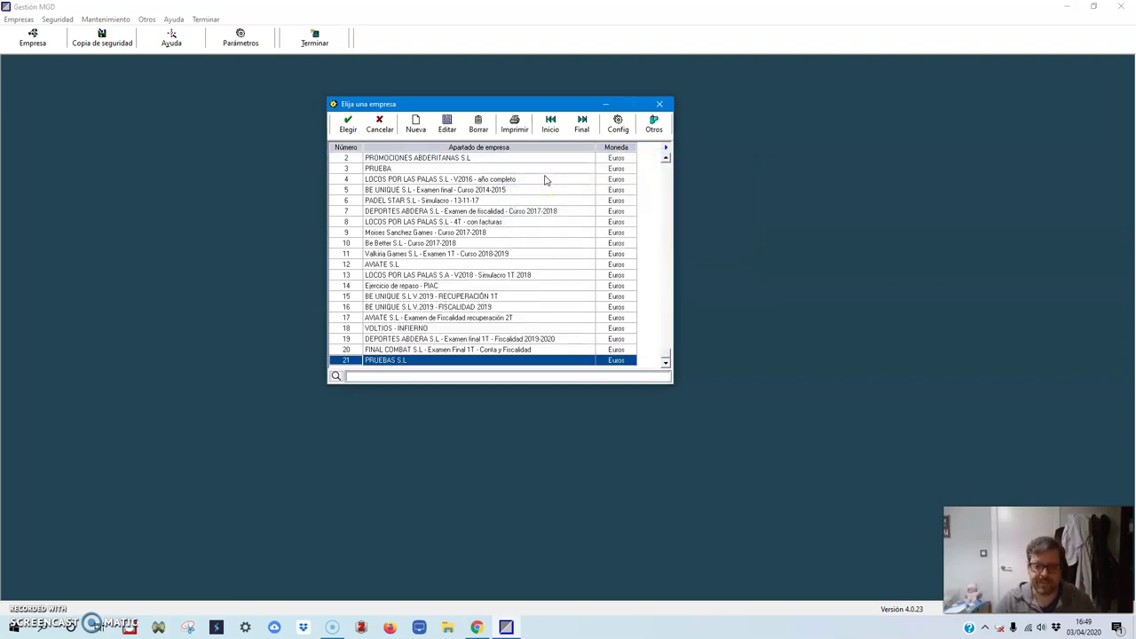
double_click(394, 361)
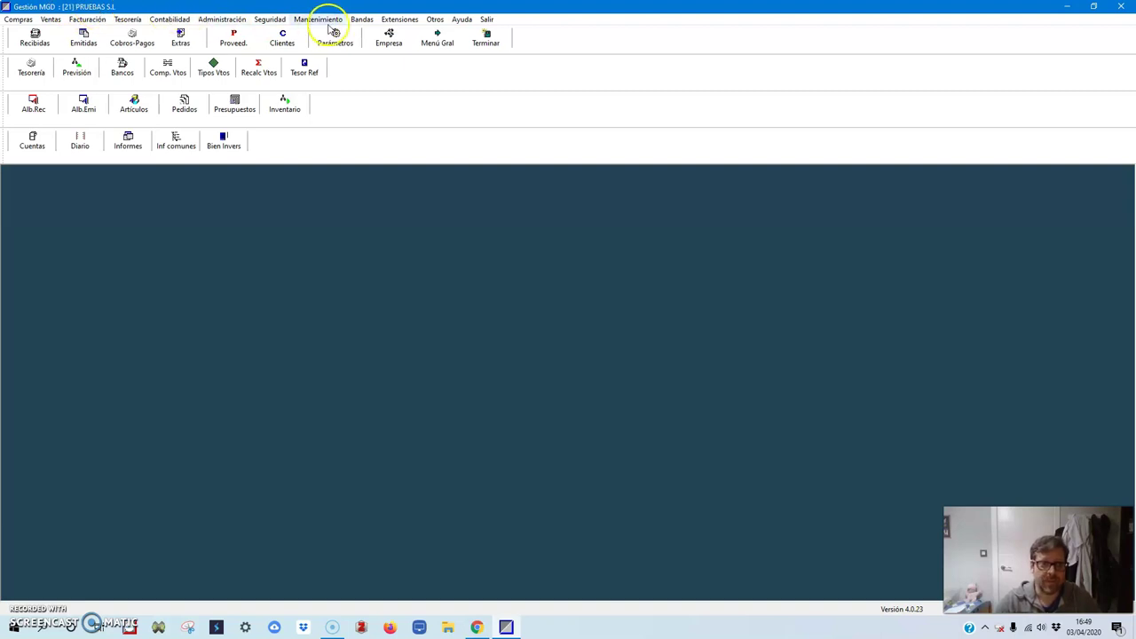
Step: Hide the Contabilidad, Tesorería and Facturación bands of the company workspace so only the basic band remains
click(361, 18)
click(378, 57)
click(362, 18)
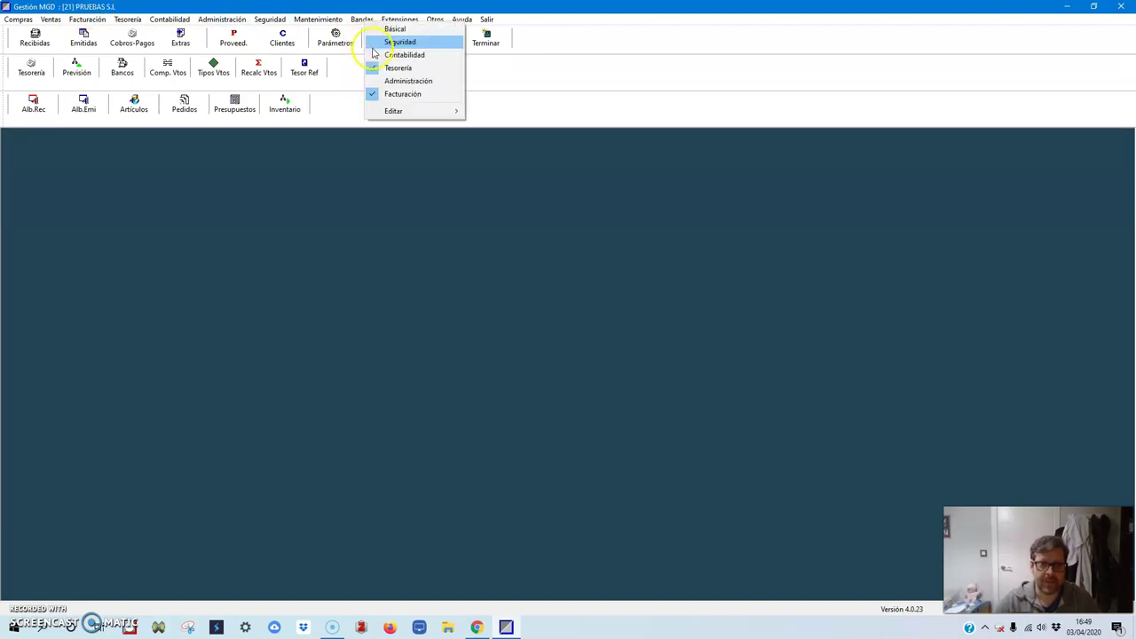
click(382, 55)
click(362, 18)
click(391, 62)
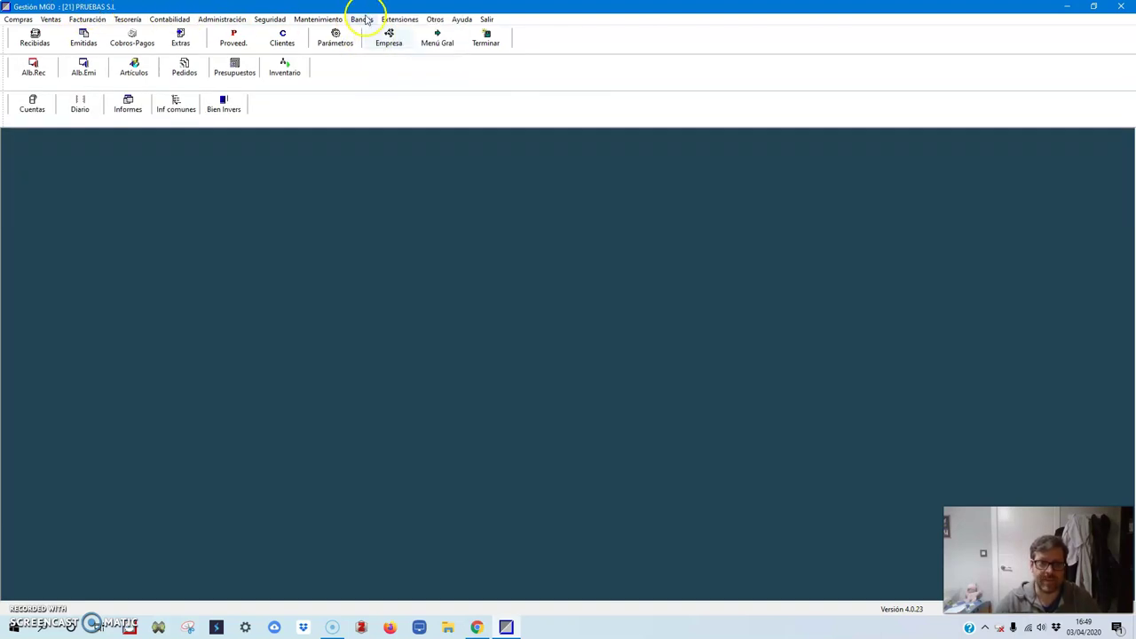
click(361, 19)
click(386, 49)
click(361, 19)
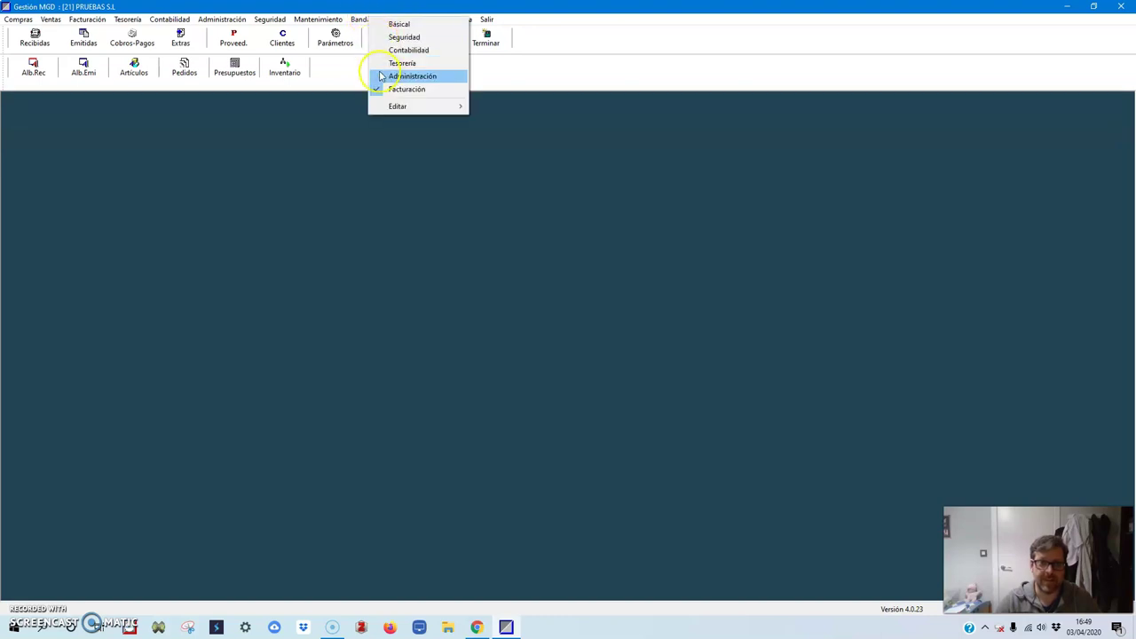
click(383, 89)
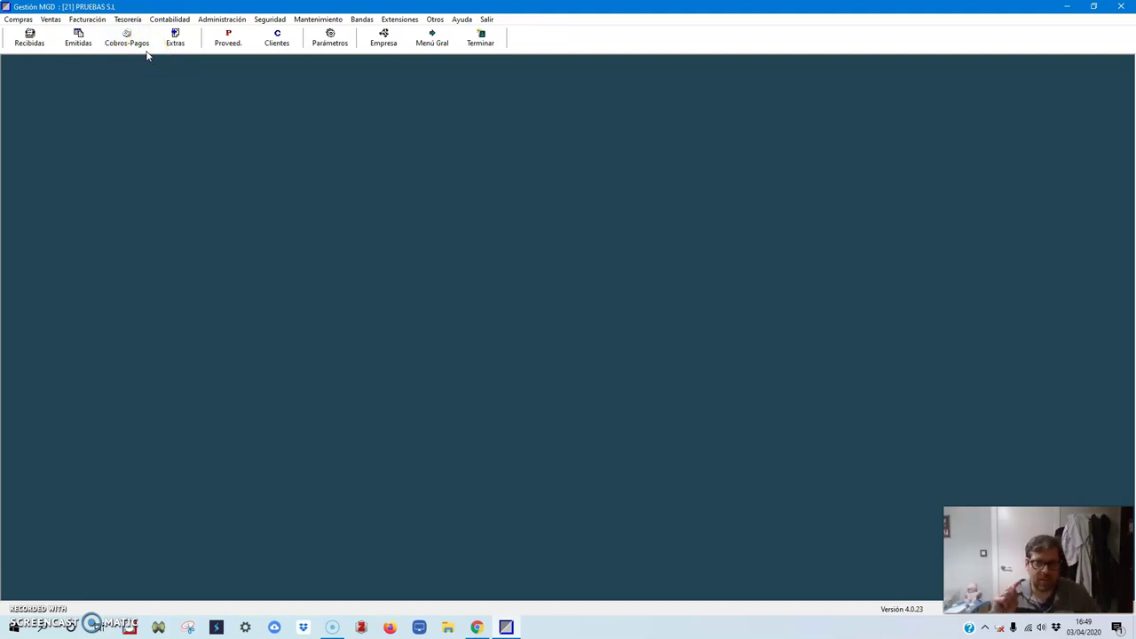
click(169, 19)
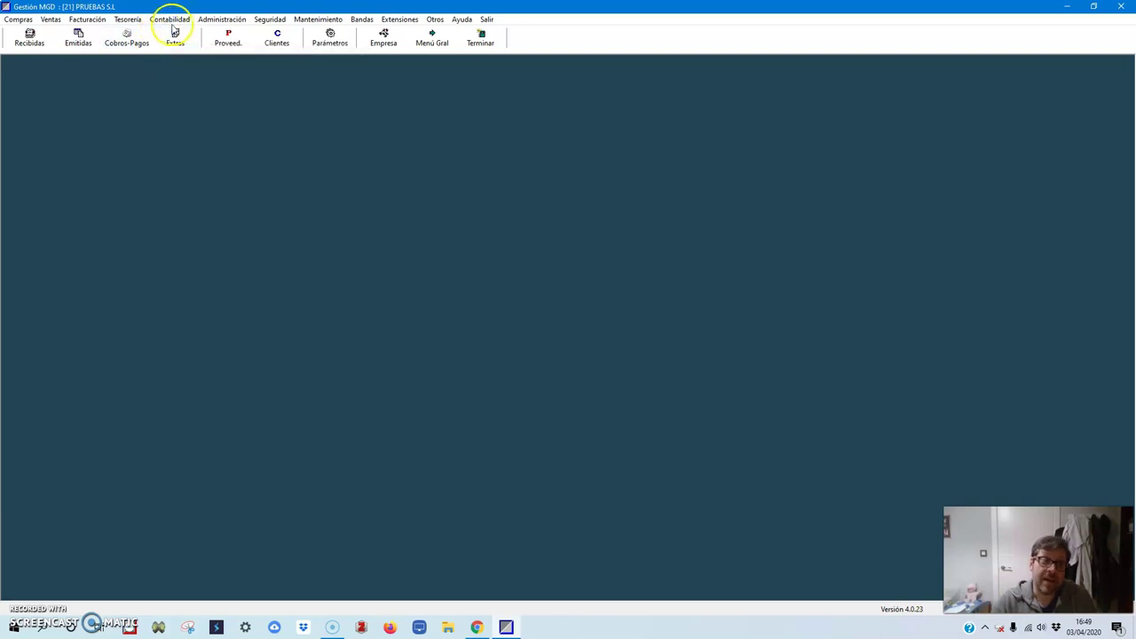
click(201, 20)
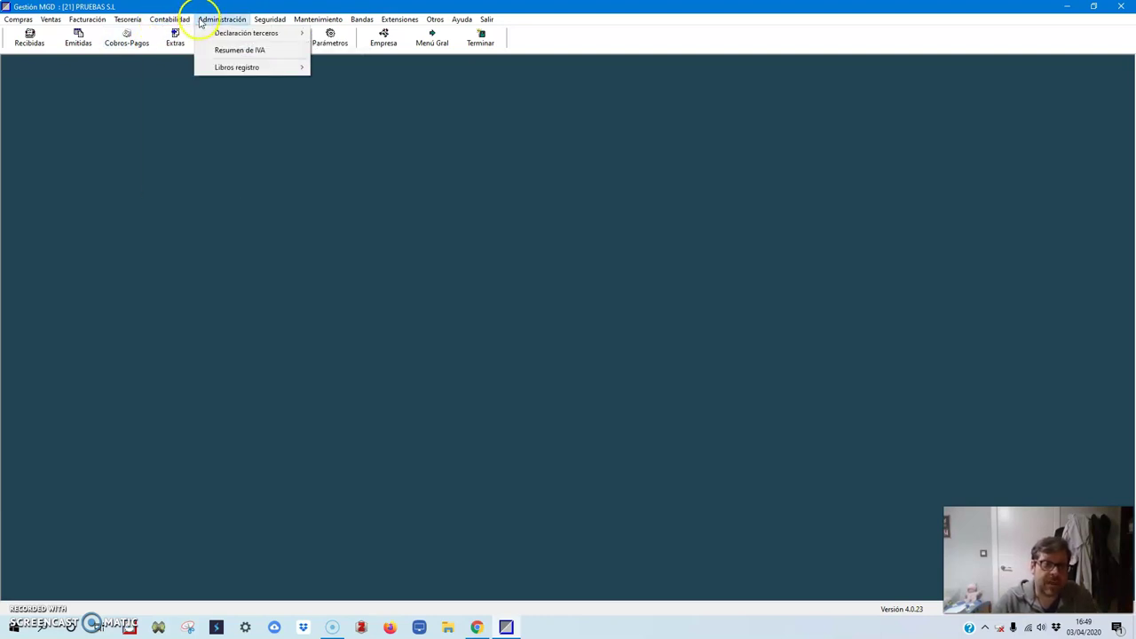
click(101, 19)
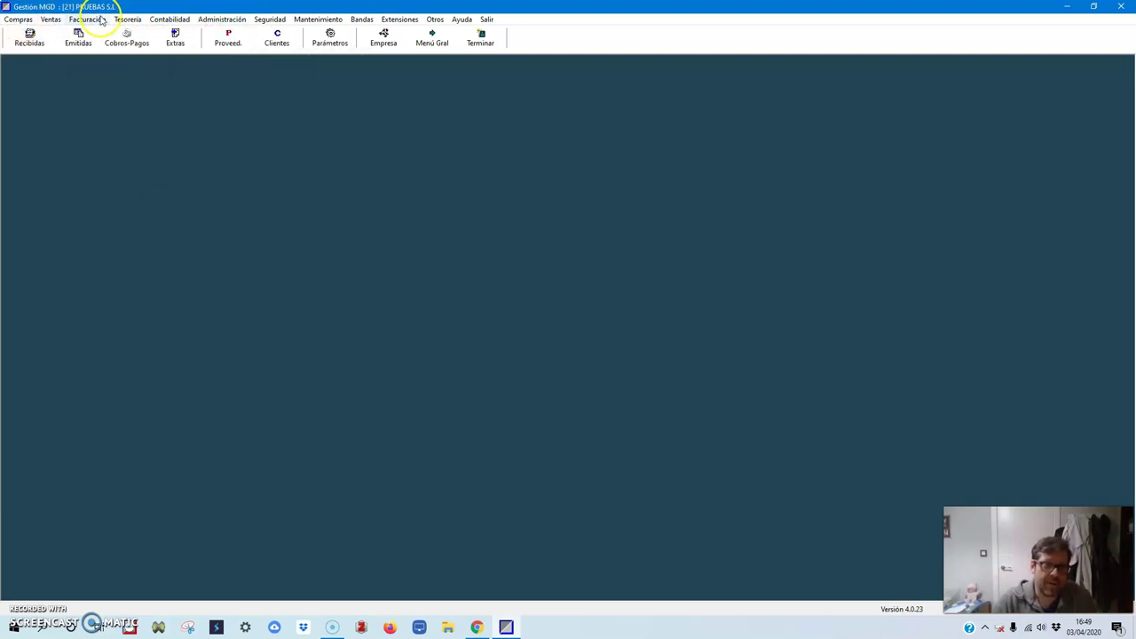
Step: Show the Contabilidad, Facturación and Tesorería bands again in the company workspace
click(360, 20)
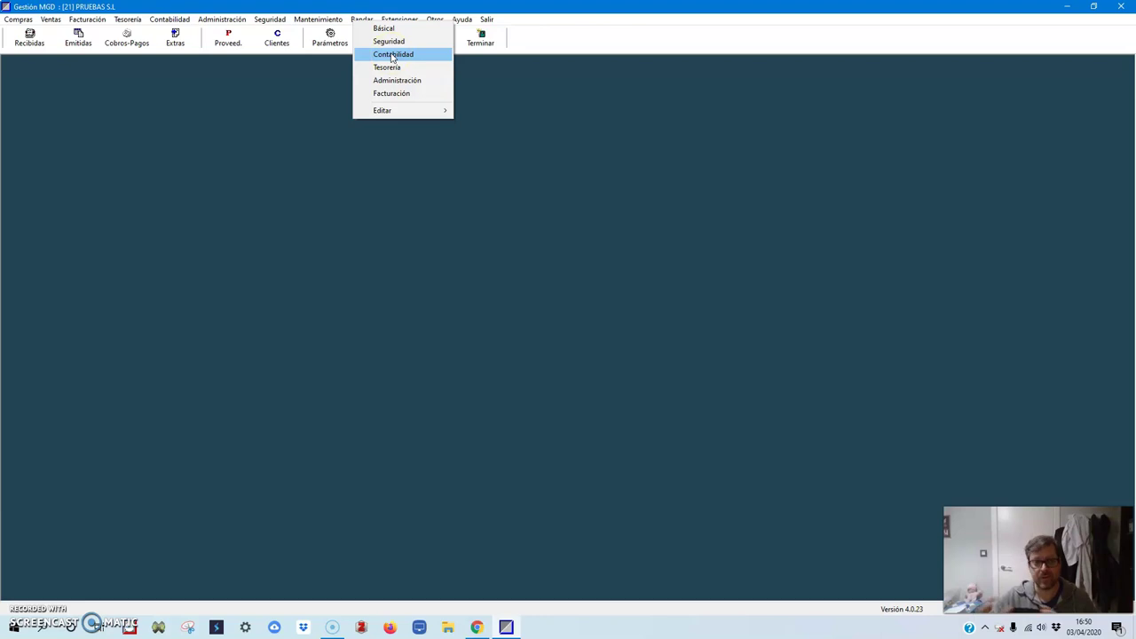
click(404, 82)
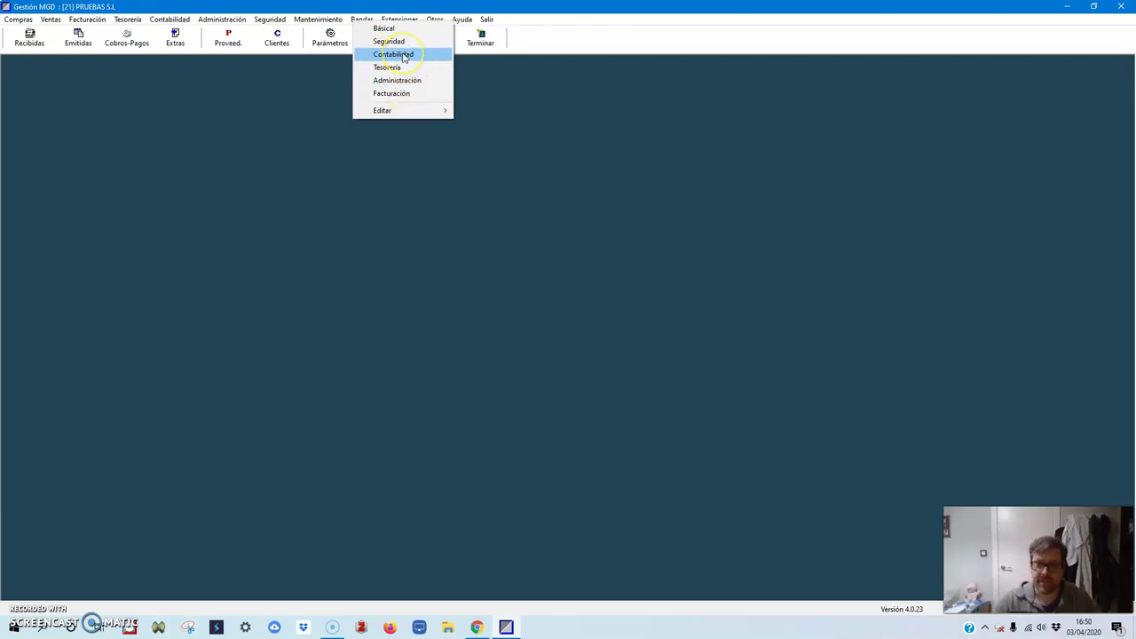
click(389, 55)
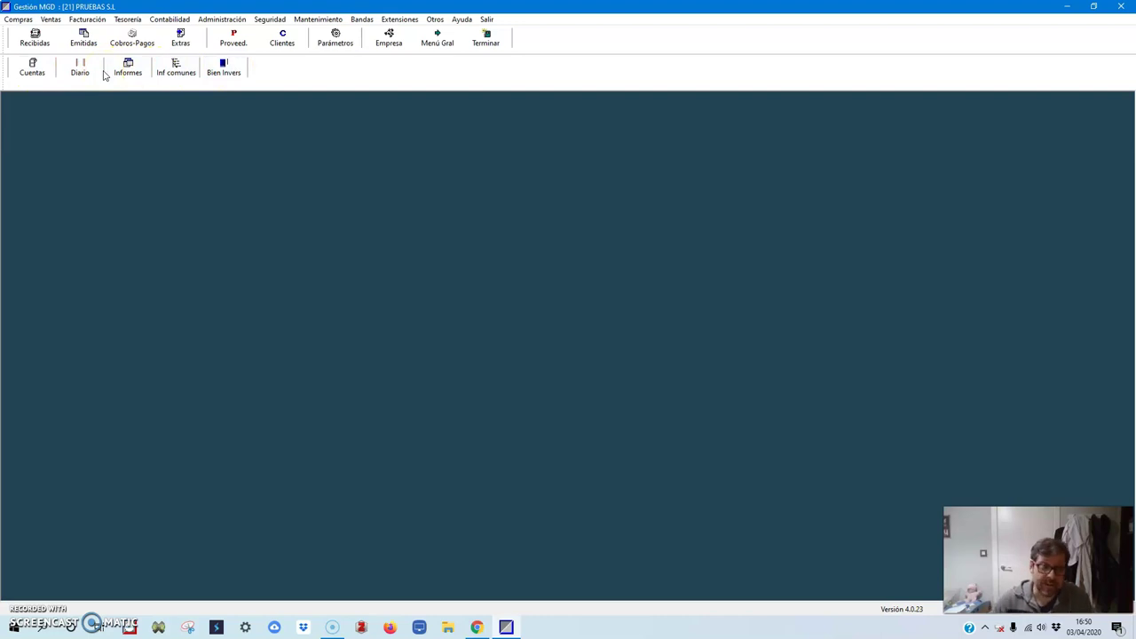
click(361, 19)
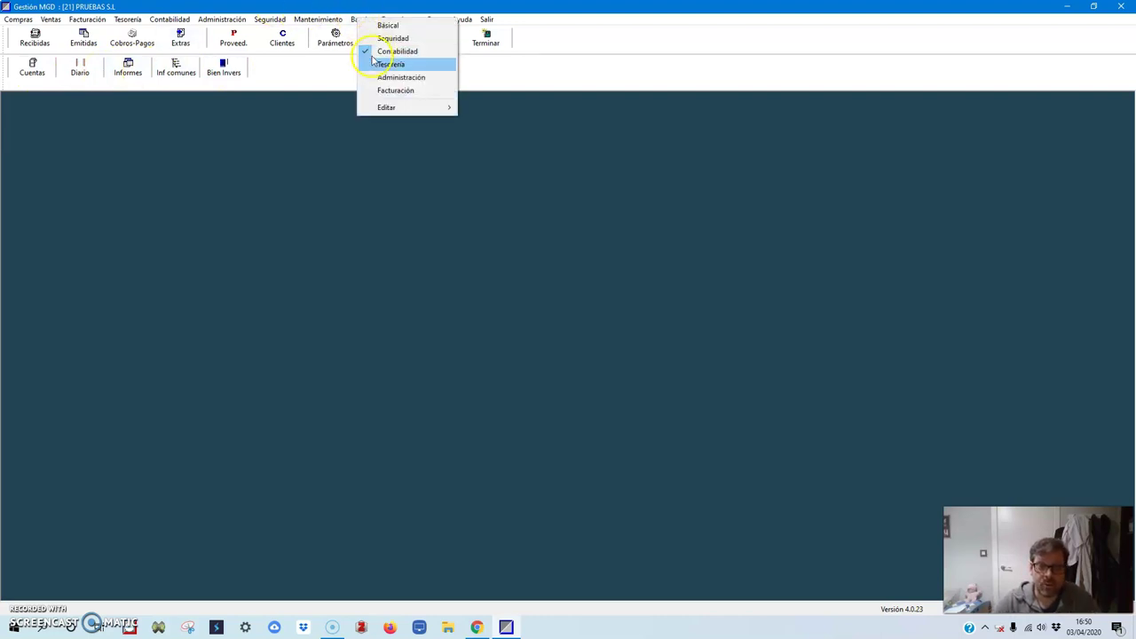
click(377, 90)
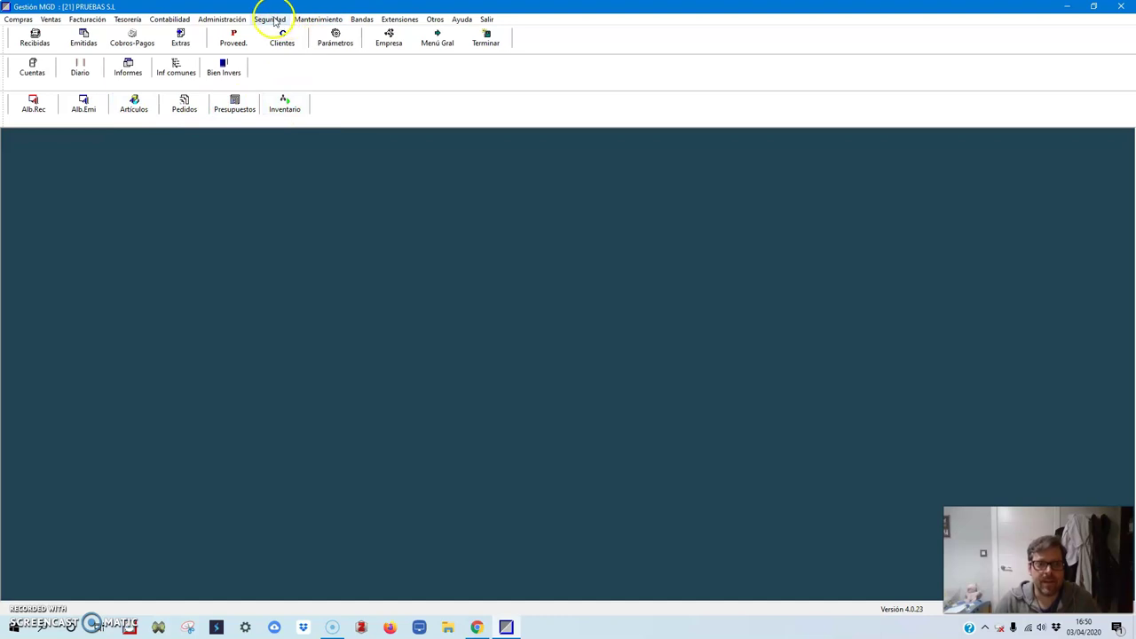
click(361, 19)
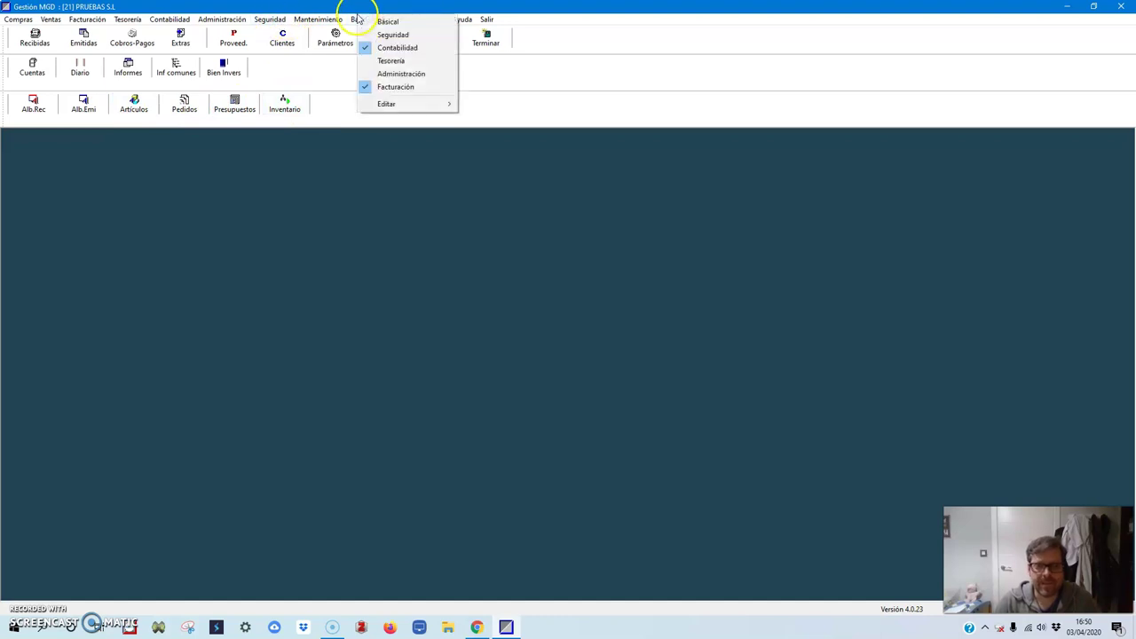
click(391, 62)
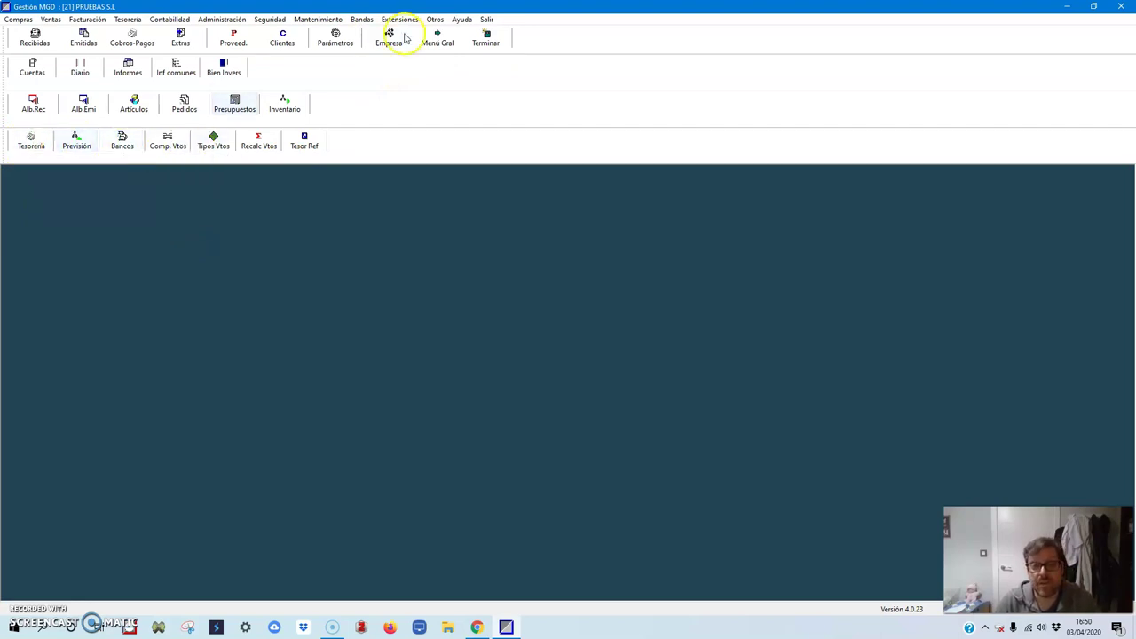
click(363, 18)
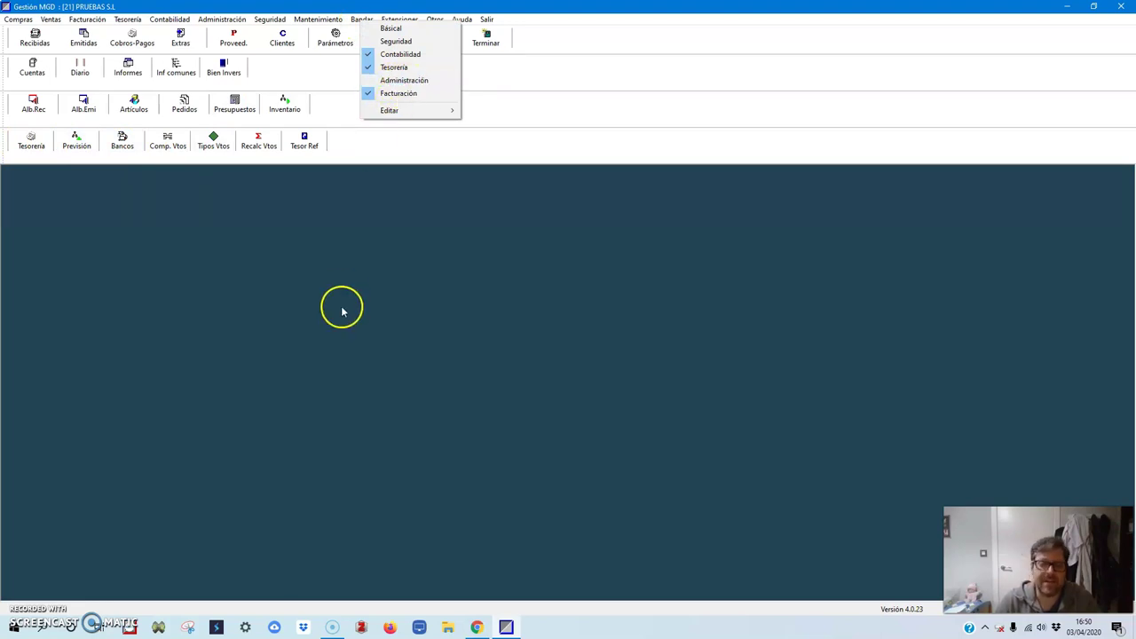
click(335, 250)
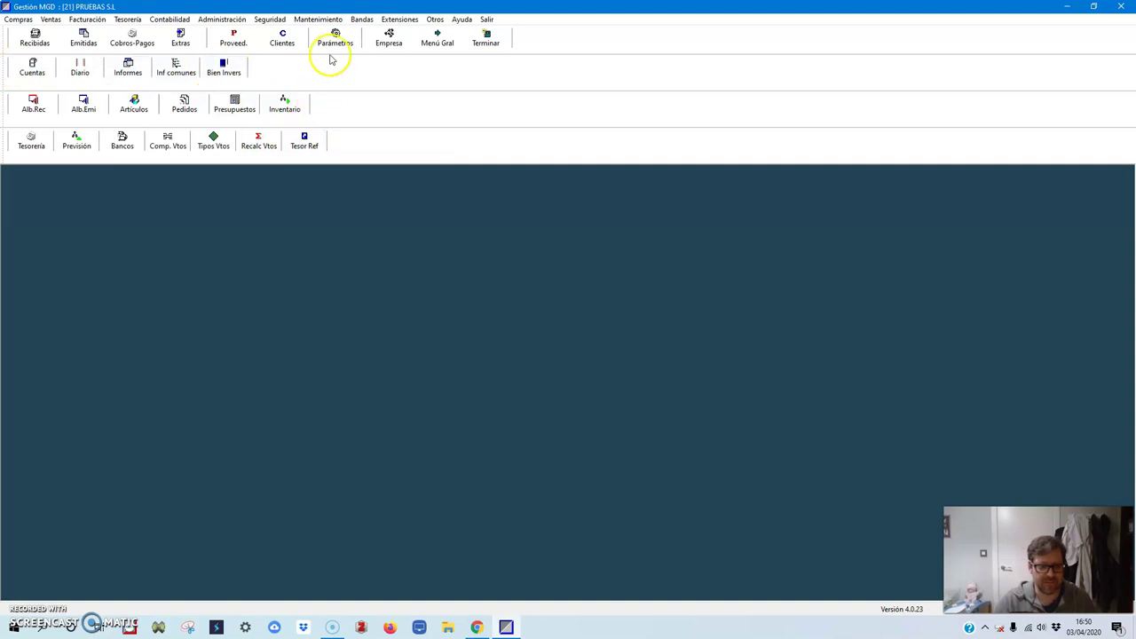
Step: Hide the Facturación, Tesorería and Contabilidad bands from the company workspace
click(361, 20)
click(382, 93)
click(362, 19)
click(383, 67)
click(361, 19)
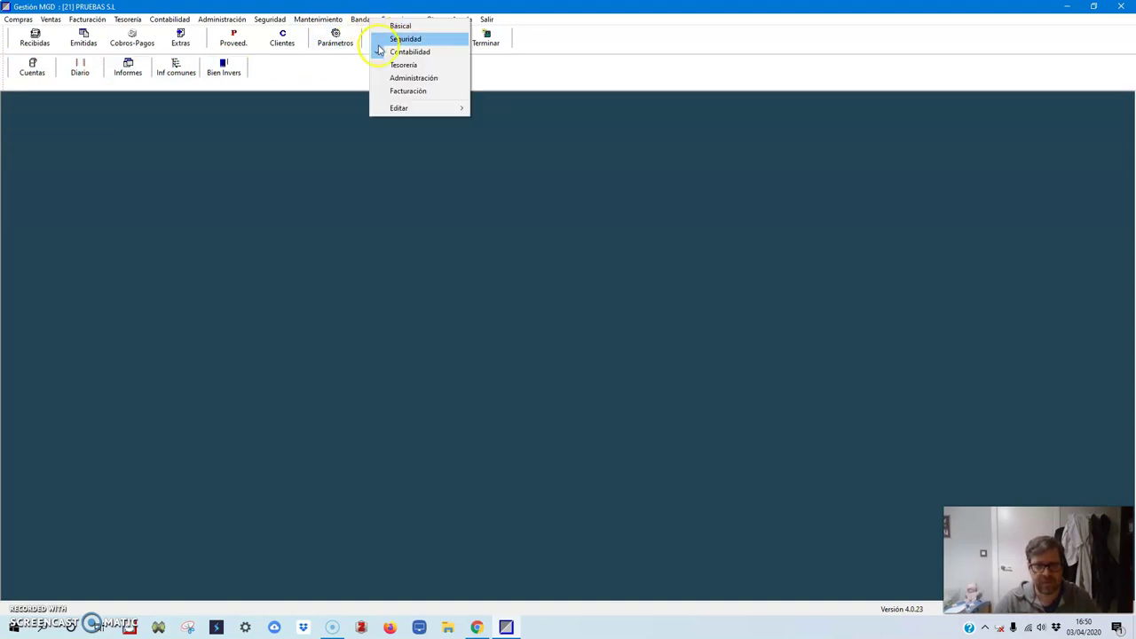
click(395, 53)
Step: Show the Facturación band and then the Tesorería band below it in the company workspace
click(361, 20)
click(405, 92)
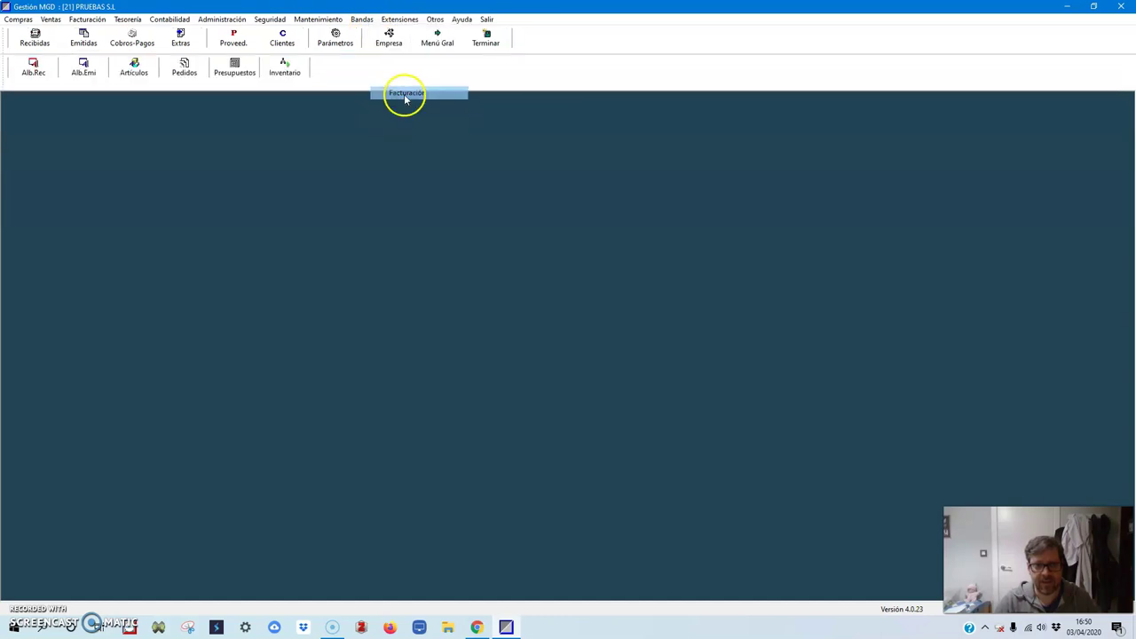
click(362, 20)
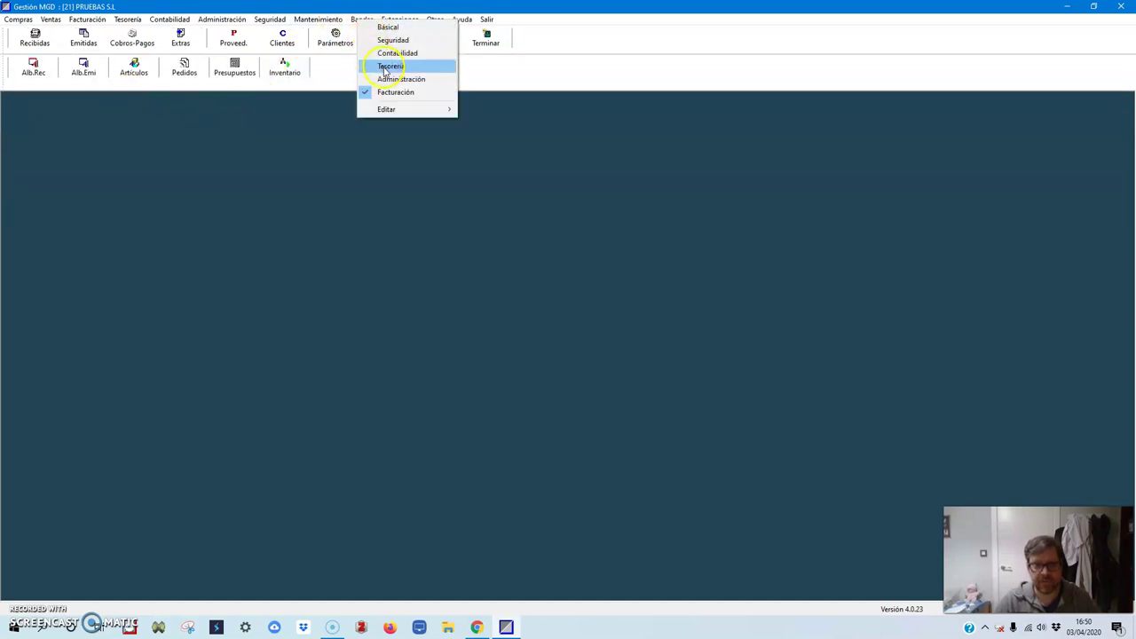
click(383, 66)
Step: Hide the Facturación and Tesorería bands, leaving only the basic band in the company workspace
click(361, 19)
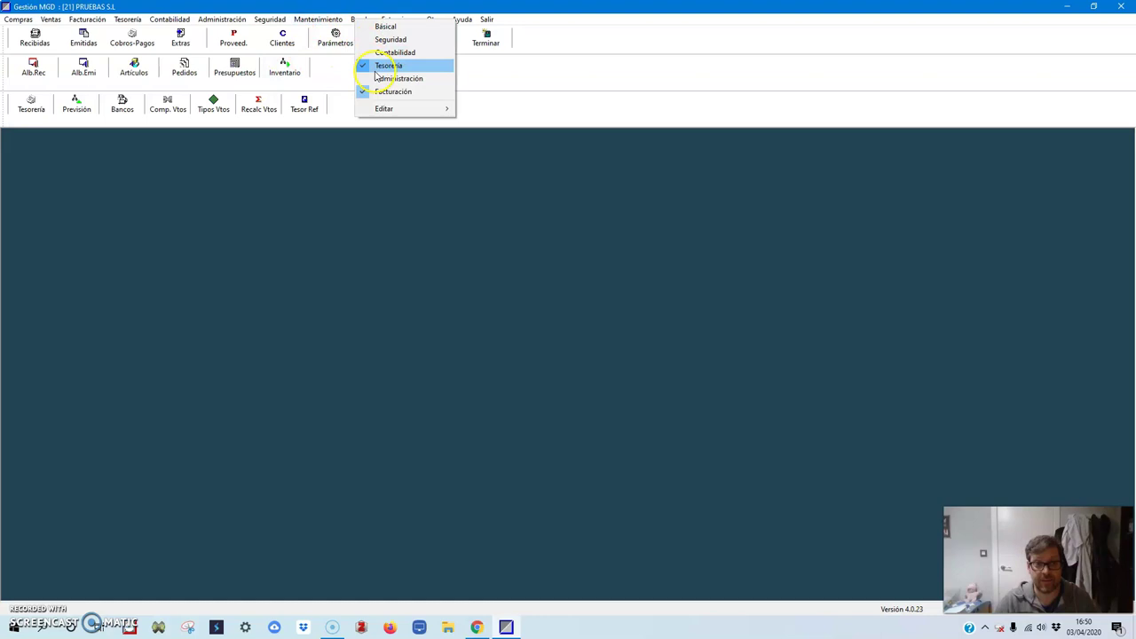
click(395, 93)
click(361, 19)
click(372, 57)
Step: Show the bands in the order Tesorería, Facturación, Contabilidad and check the list of enabled bands
click(362, 20)
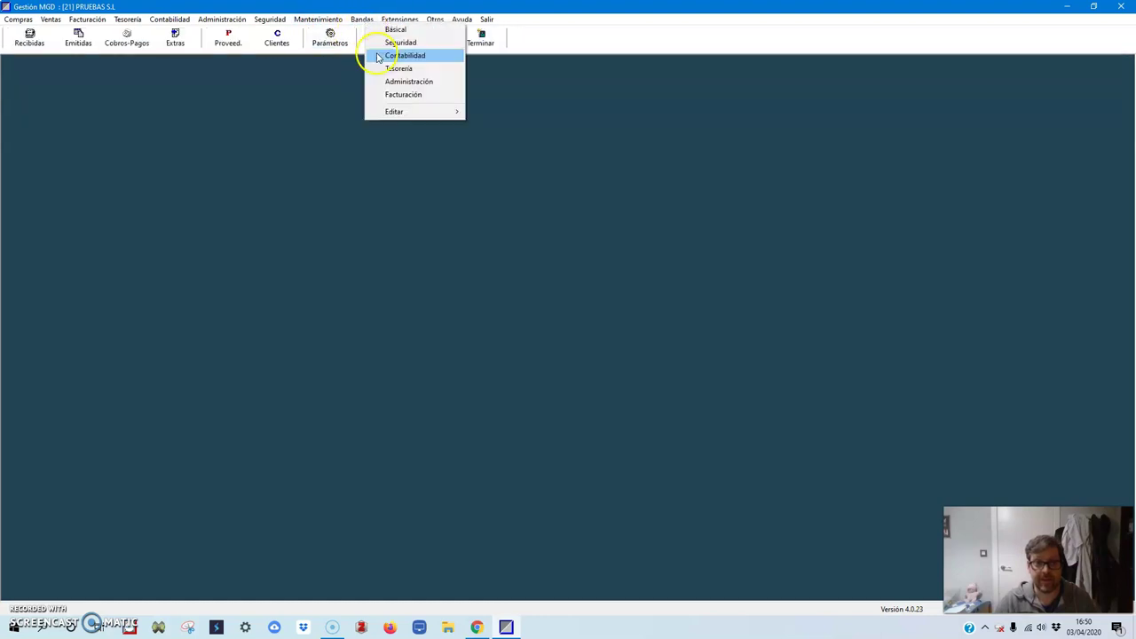
click(362, 21)
click(361, 19)
click(391, 90)
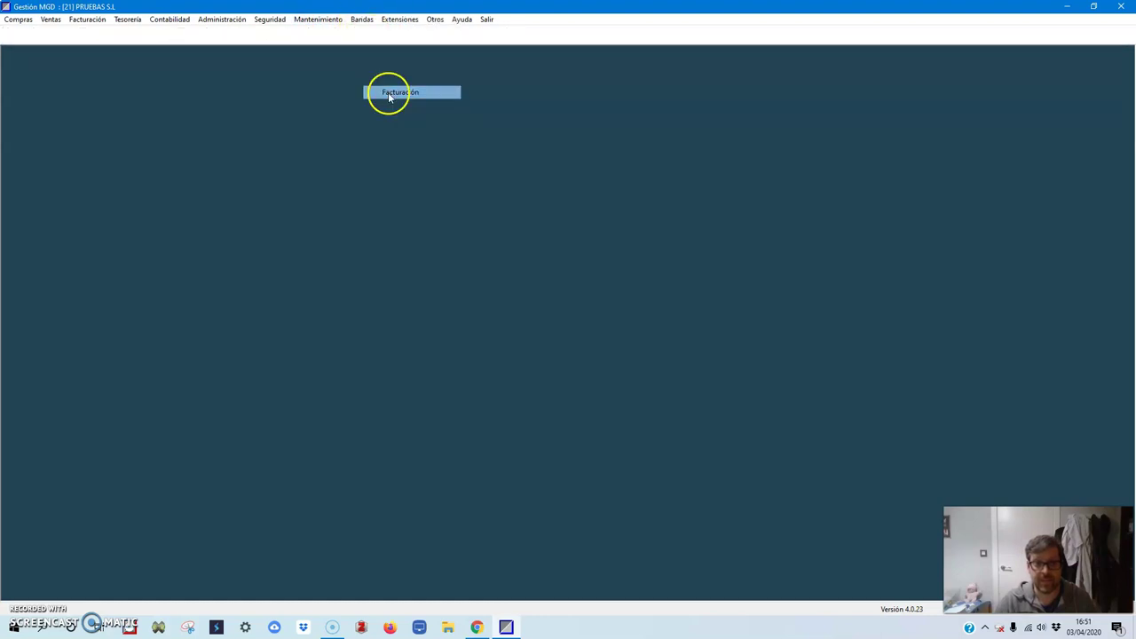
click(362, 19)
click(391, 51)
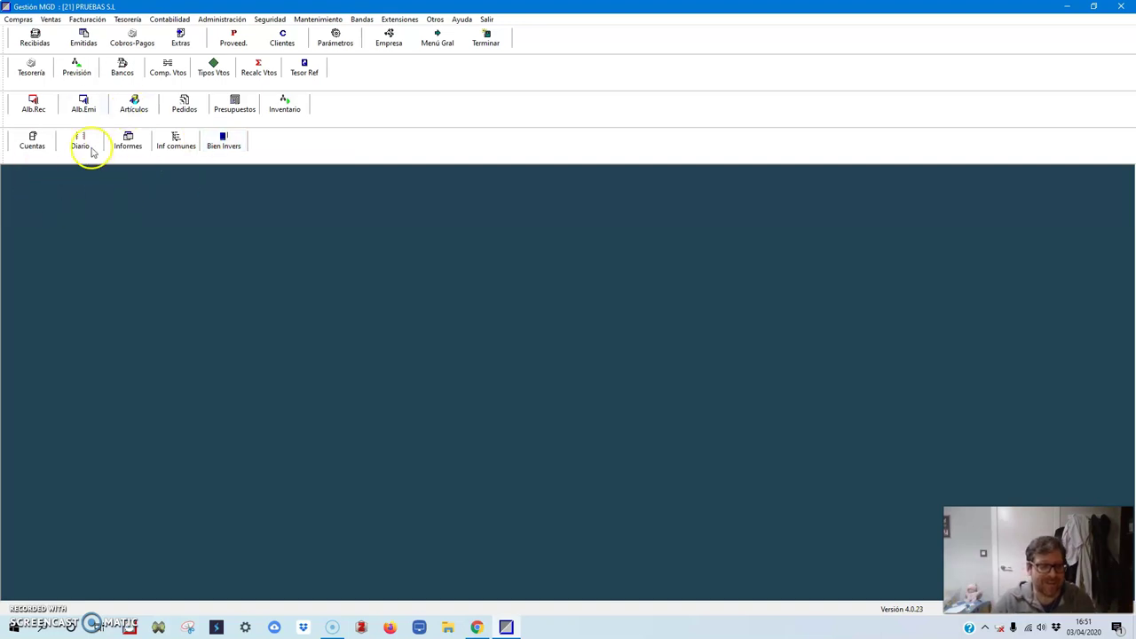
click(361, 20)
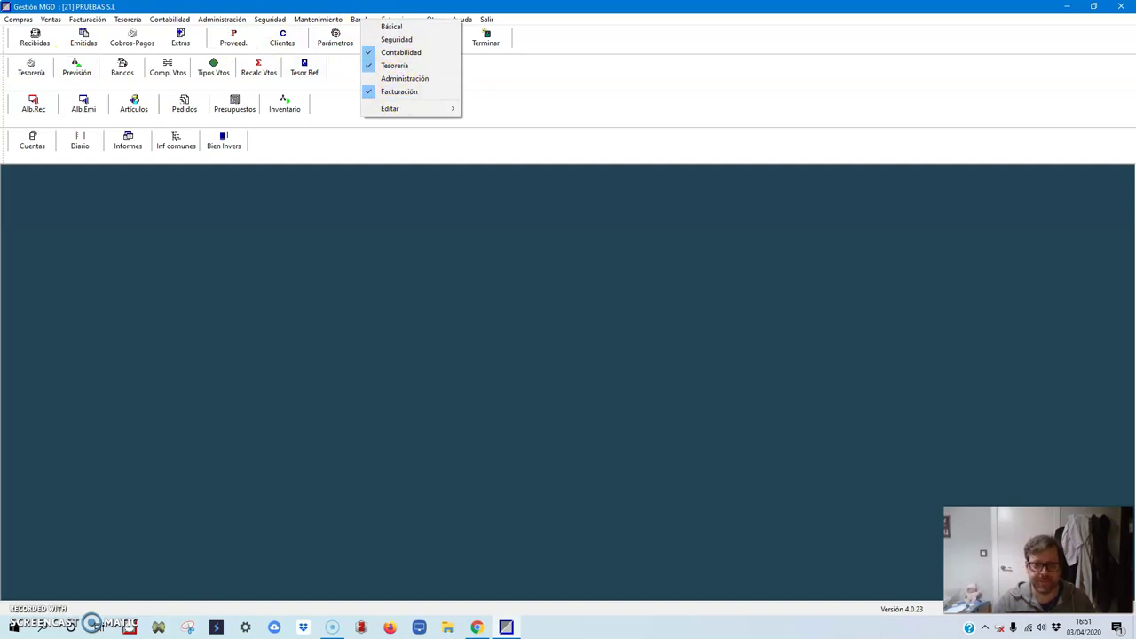
key(Escape)
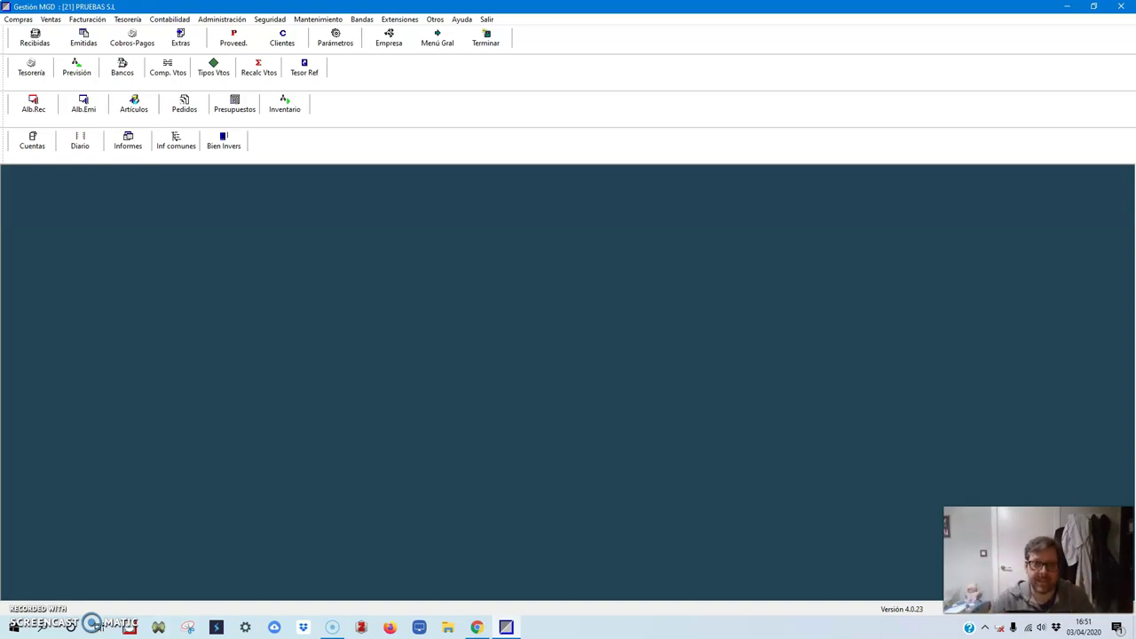
Step: Review the Identificación data in the parameters of this company and close them without saving
click(340, 50)
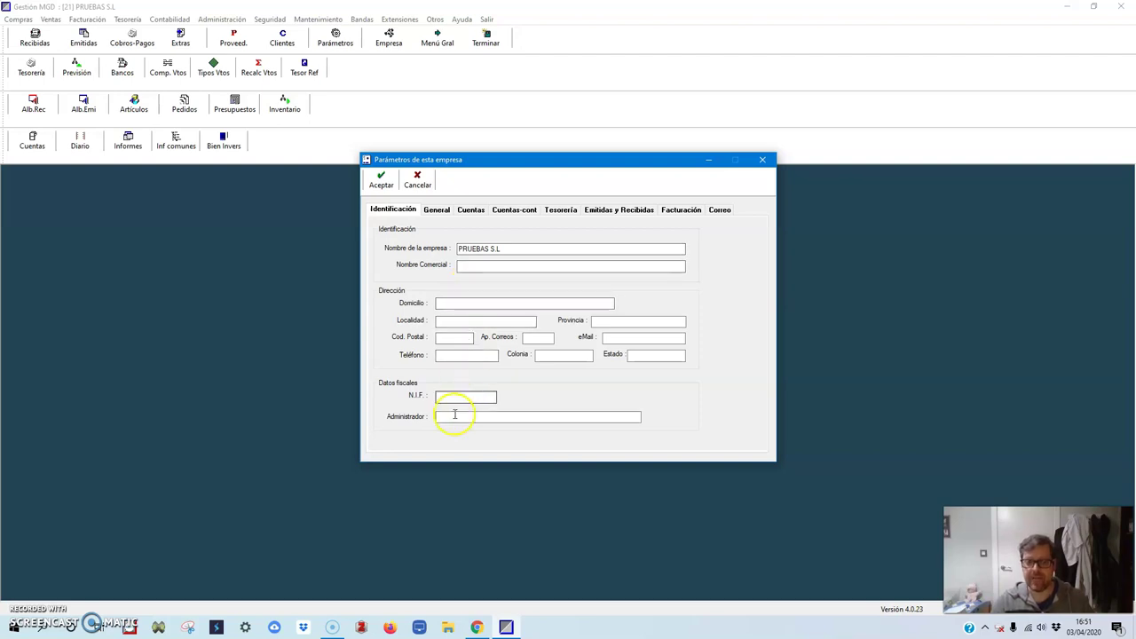
click(414, 181)
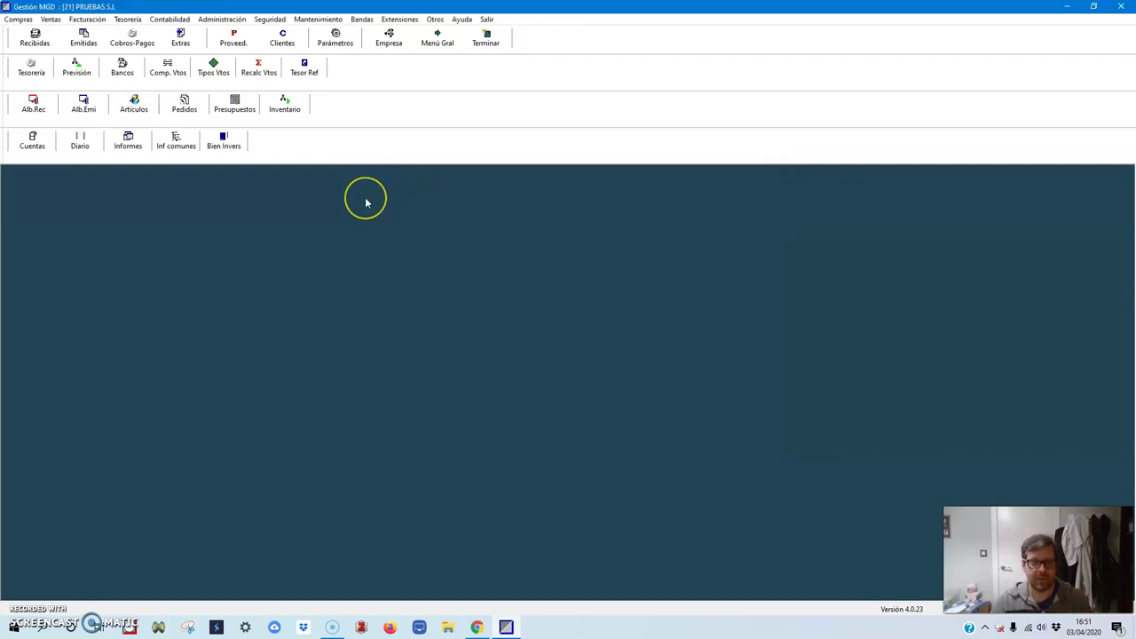